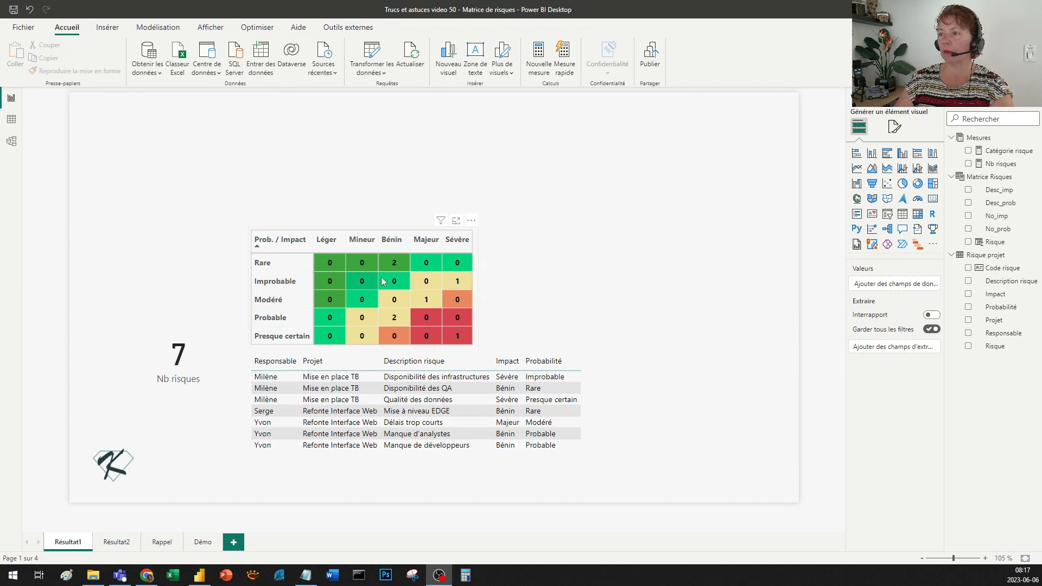
- Cross-filter the report by the Improbable/Sévère and Presque certain/Sévère cells of the risk matrix, clearing each selection
{"action": "left_click", "coordinate": [465, 281]}
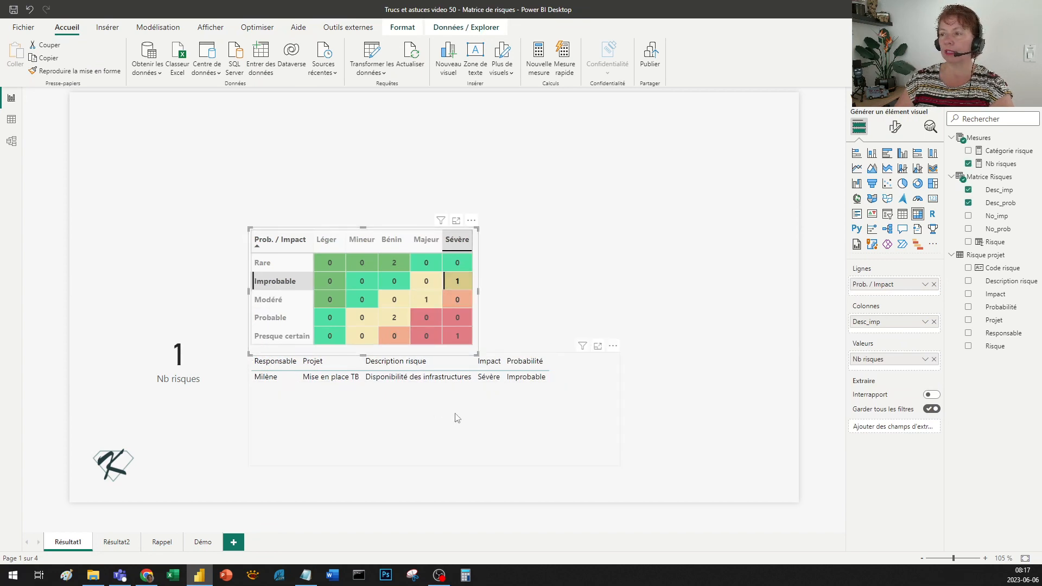
{"action": "left_click", "coordinate": [458, 280]}
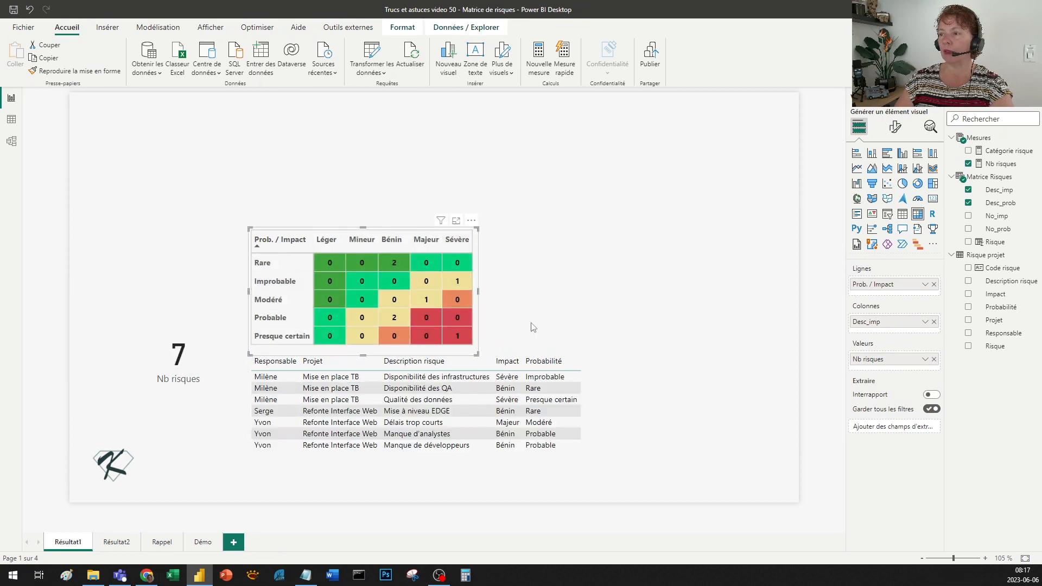
{"action": "left_click", "coordinate": [463, 335]}
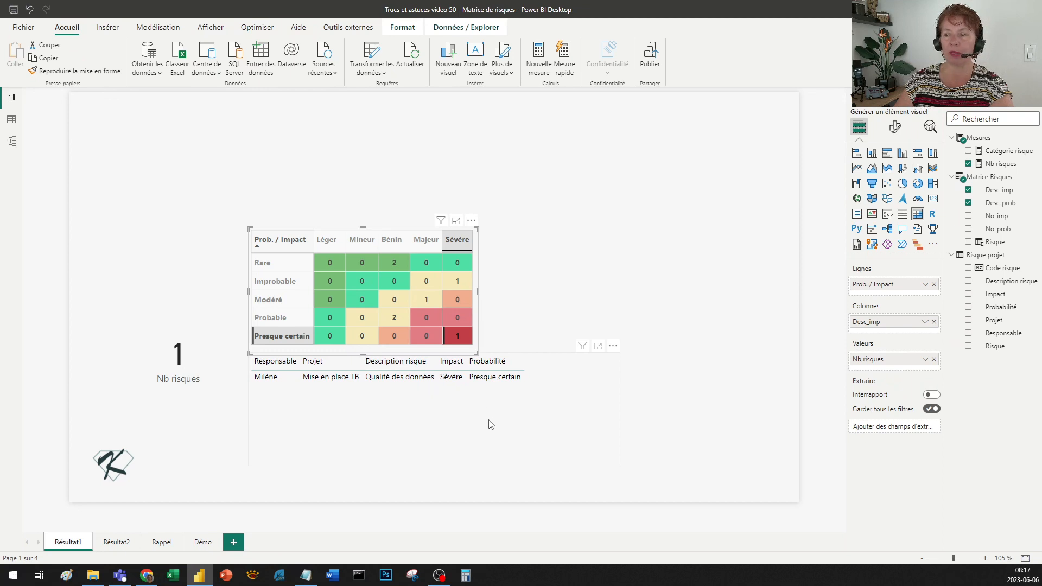
{"action": "left_click", "coordinate": [457, 336]}
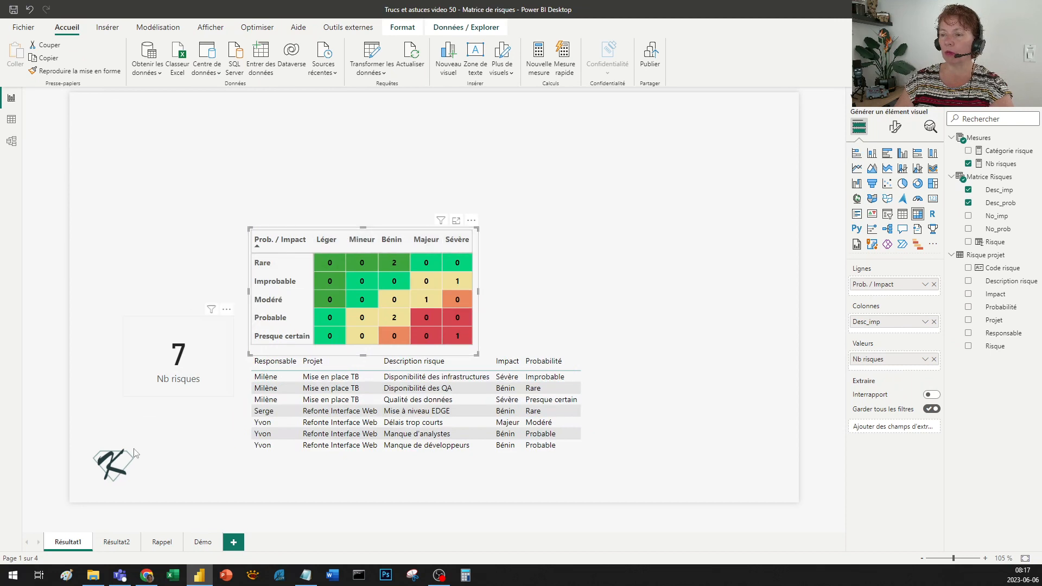
- View the Résultat2, Rappel and Démo report pages and select the risk details table on Démo
{"action": "left_click", "coordinate": [116, 541]}
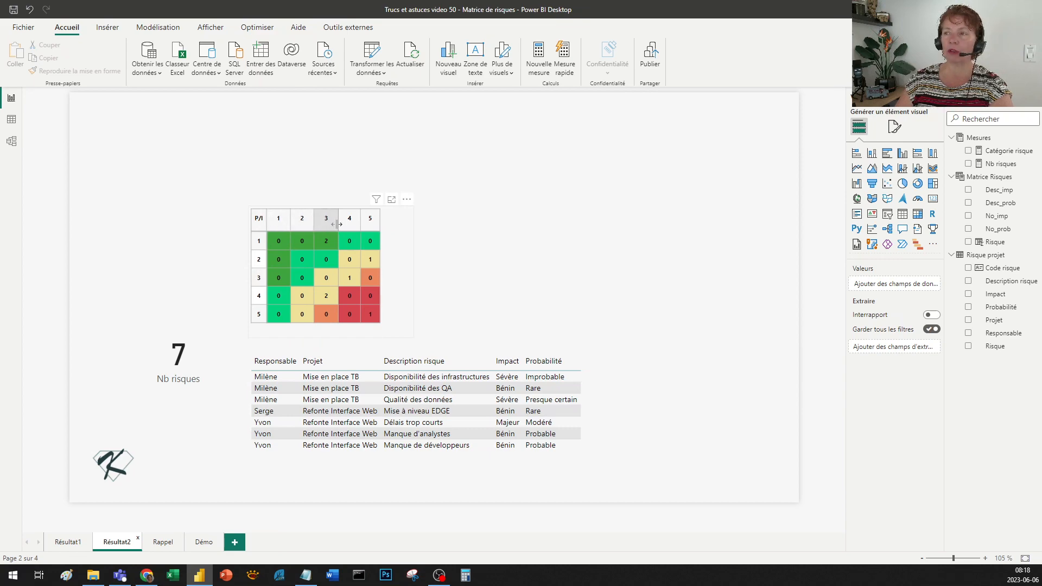
{"action": "left_click", "coordinate": [144, 576]}
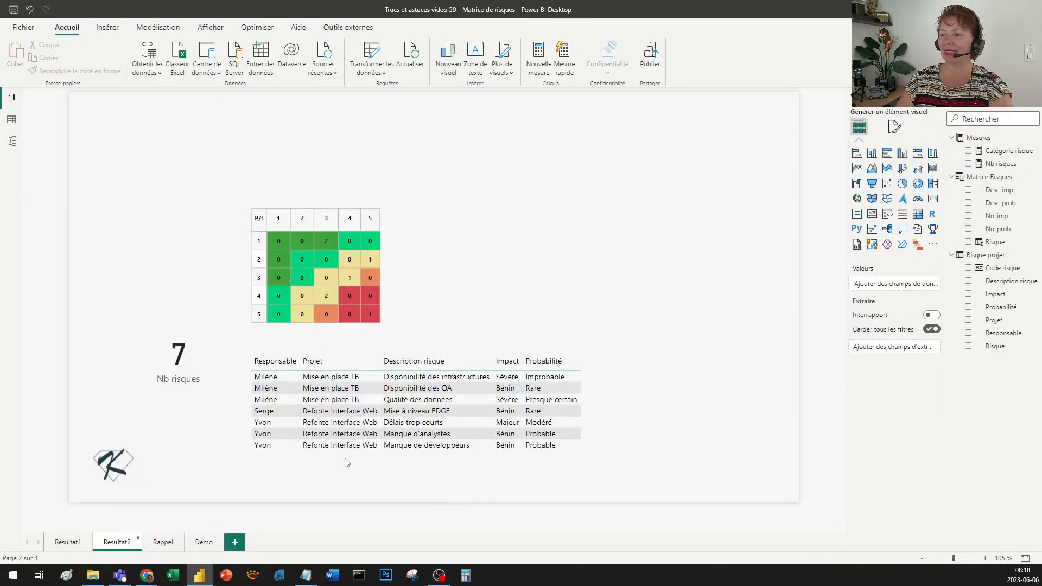
{"action": "left_click", "coordinate": [163, 544]}
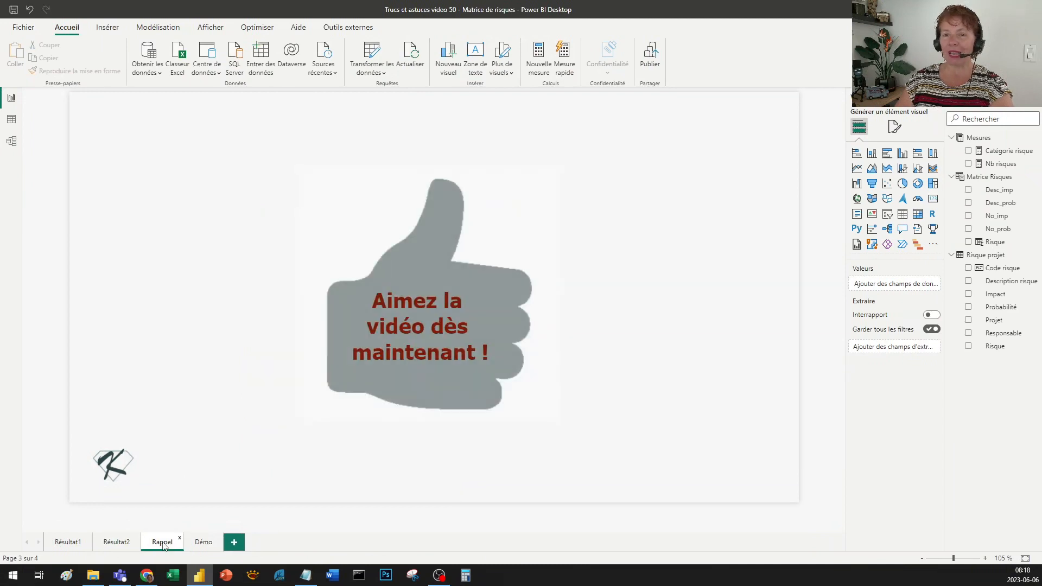
{"action": "left_click", "coordinate": [202, 543]}
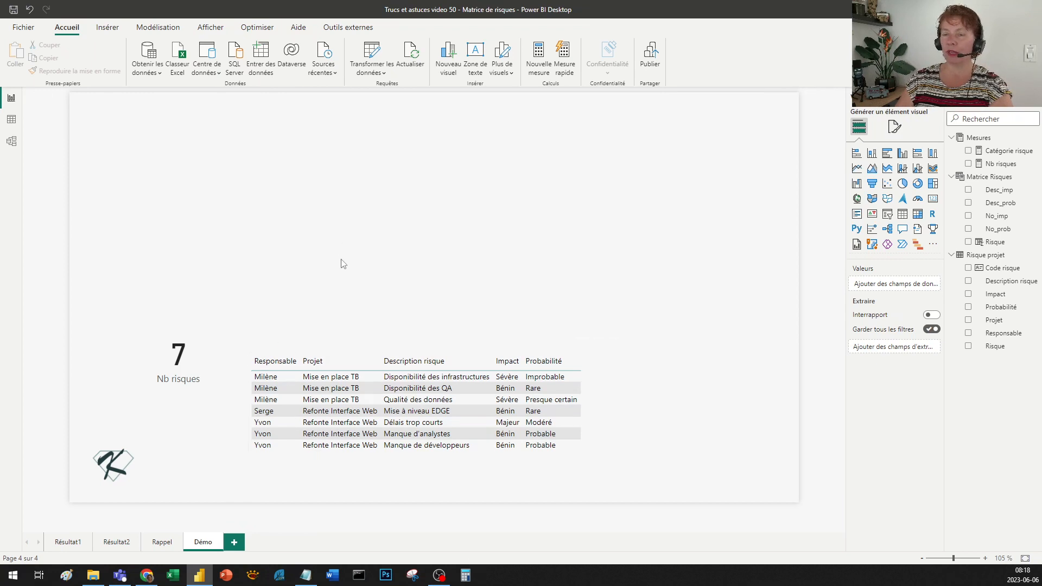
{"action": "left_click", "coordinate": [287, 462]}
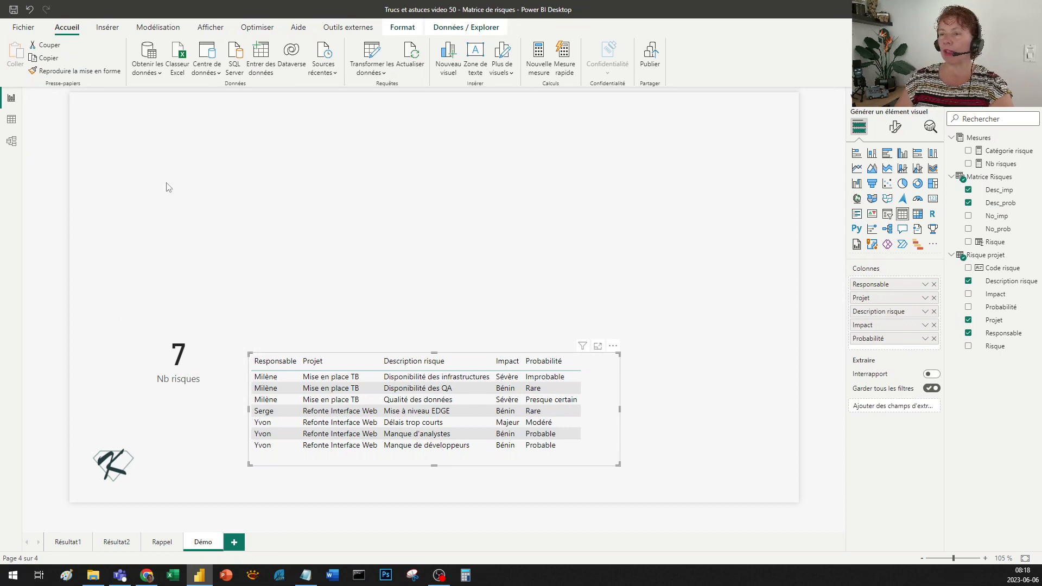
- Inspect the table relationships in the data model and the rows of the Matrice Risques table
{"action": "left_click", "coordinate": [11, 142]}
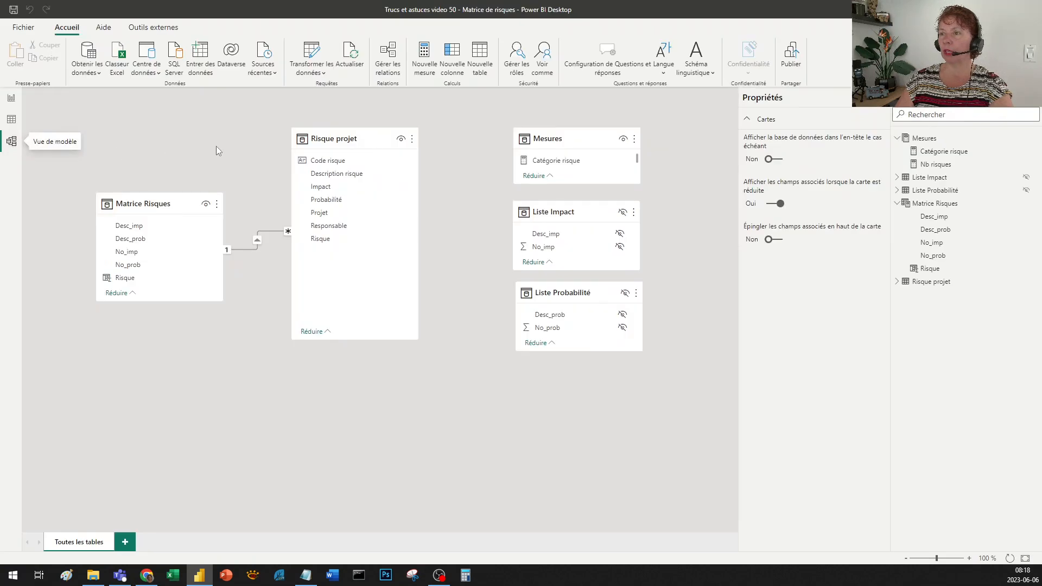
{"action": "mouse_move", "coordinate": [128, 206]}
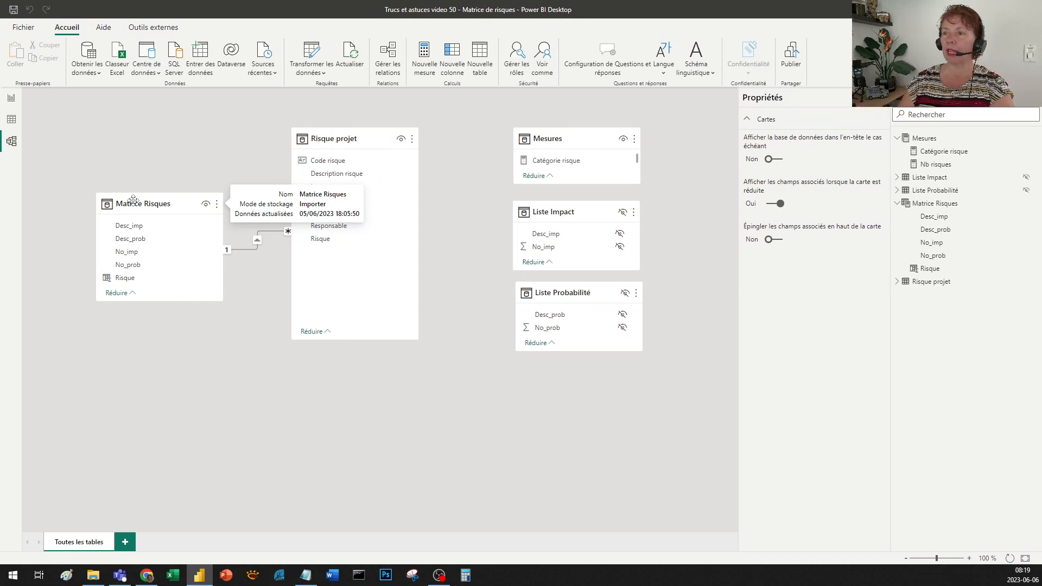
{"action": "left_click", "coordinate": [11, 120]}
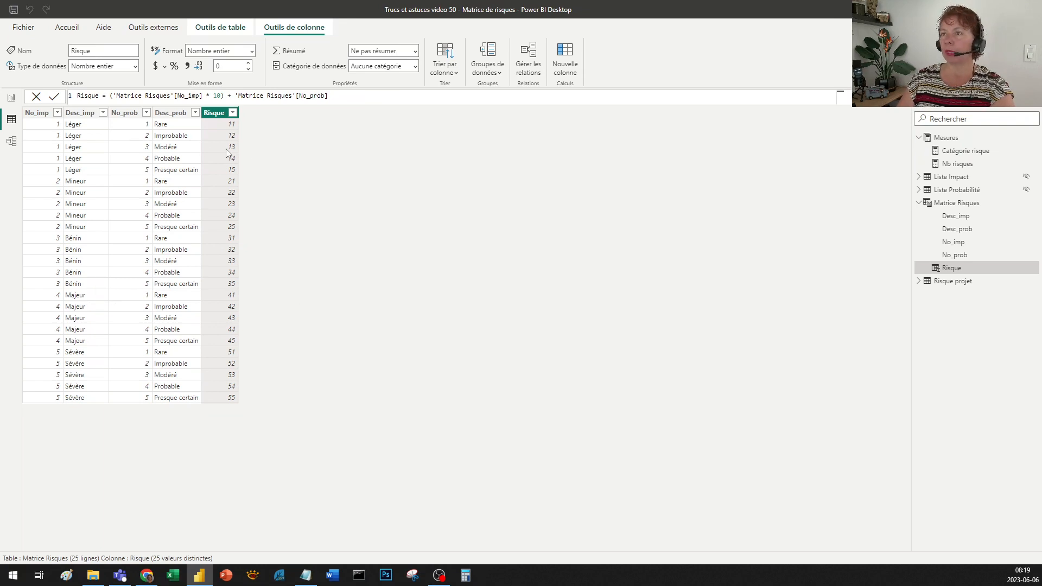
- Examine the Risque projet, Liste Impact and Liste Probabilité queries in the Power Query editor and close it
{"action": "left_click", "coordinate": [10, 98]}
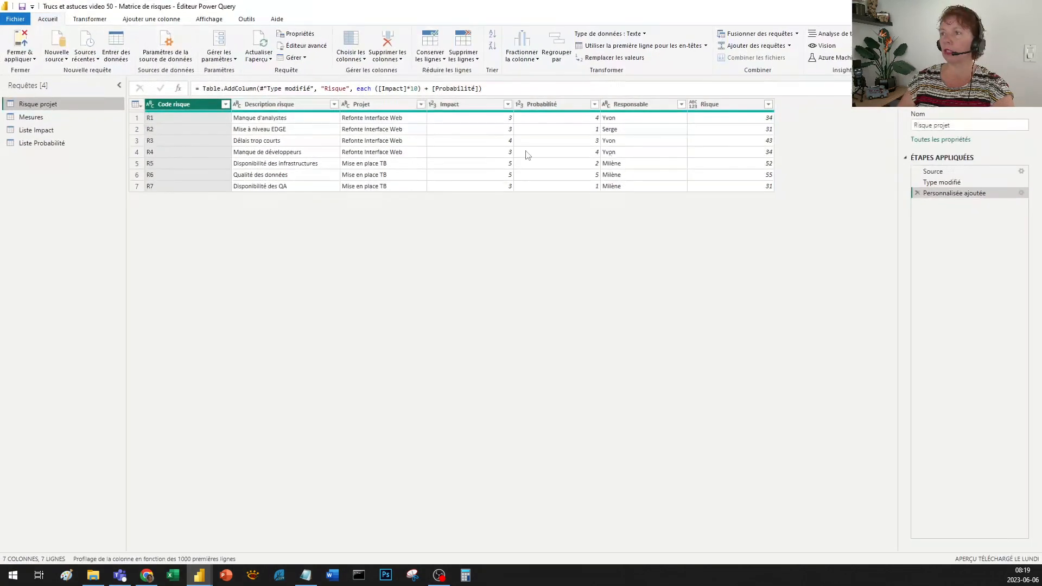
{"action": "left_click", "coordinate": [37, 130]}
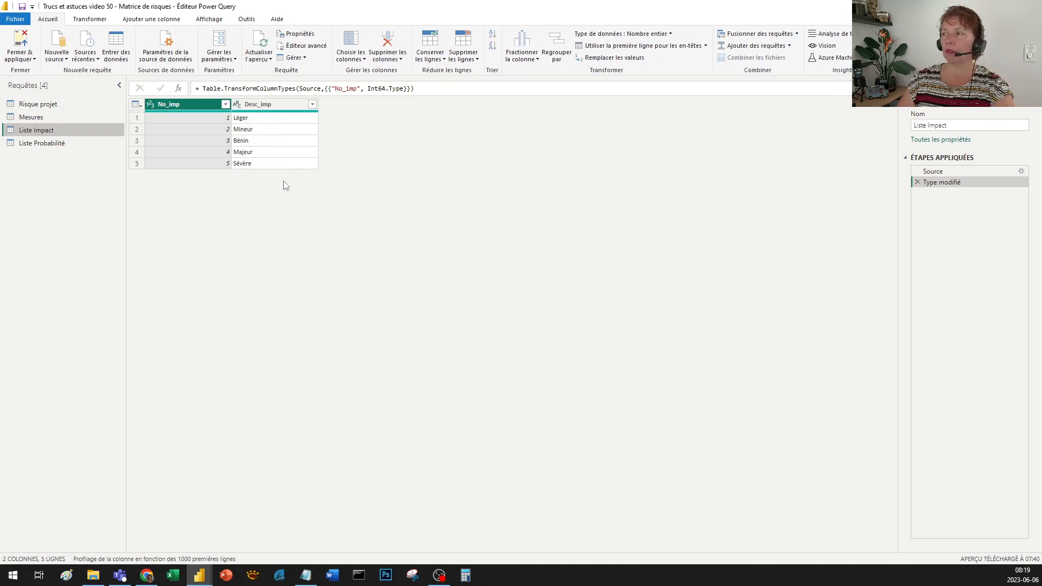
{"action": "left_click", "coordinate": [56, 144]}
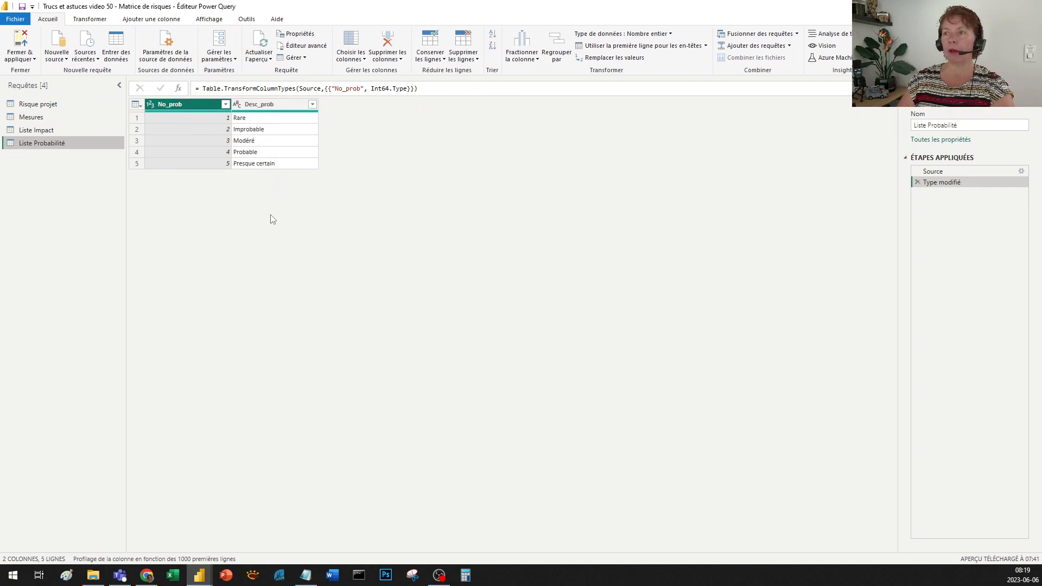
{"action": "left_click", "coordinate": [24, 44]}
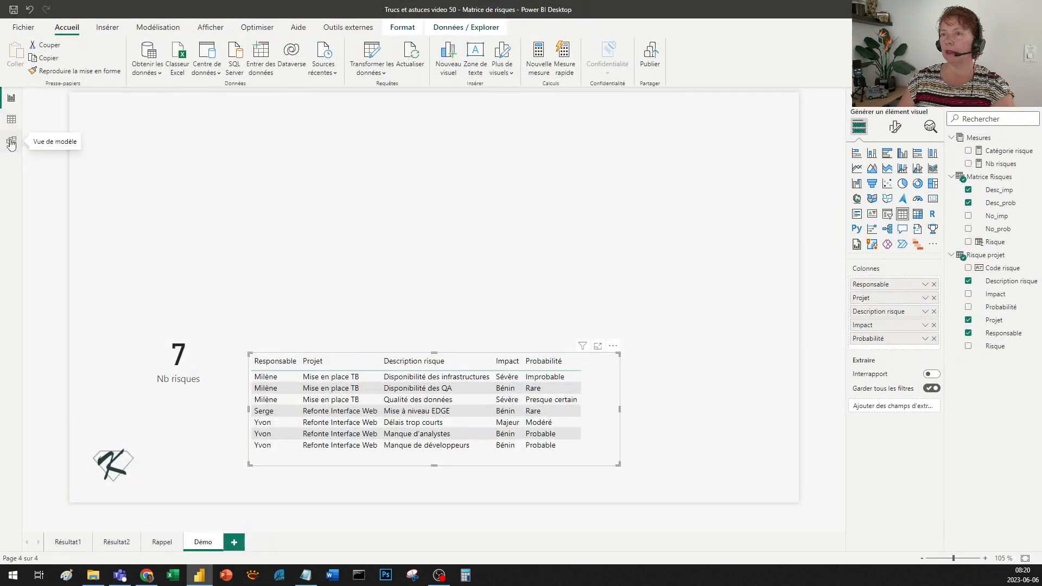
- Examine the GENERATEALL formula defining the Matrice Risques table and the formula of its Risque column
{"action": "left_click", "coordinate": [11, 120]}
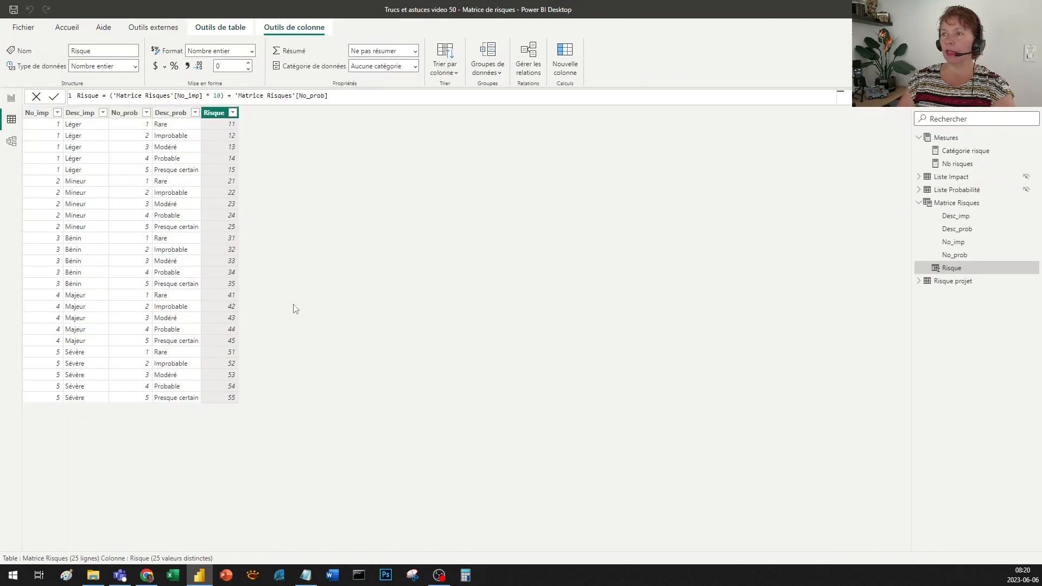
{"action": "left_click", "coordinate": [963, 242]}
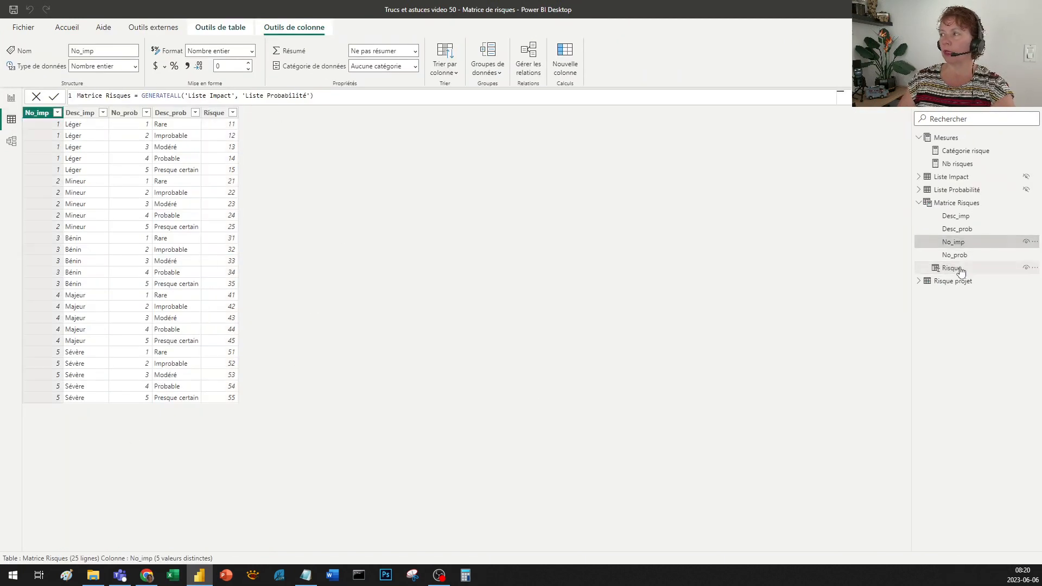
{"action": "left_click", "coordinate": [950, 203]}
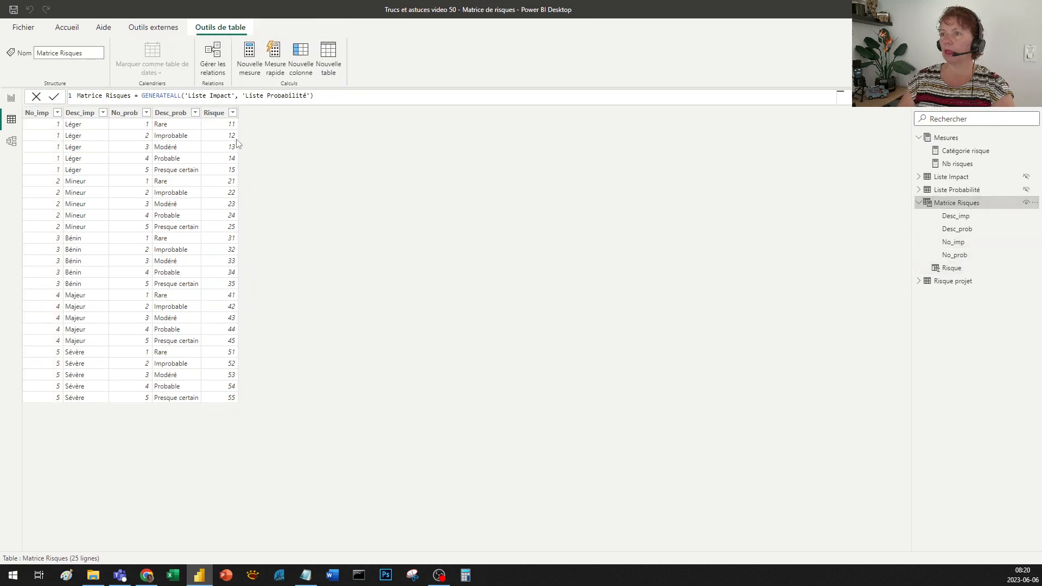
{"action": "left_click", "coordinate": [78, 97]}
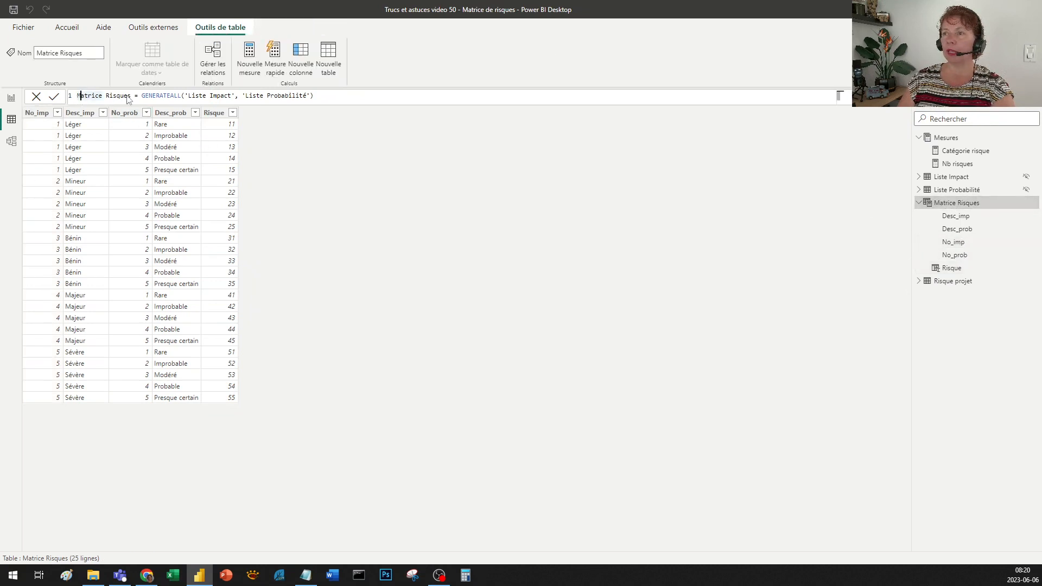
{"action": "left_click_drag", "start_coordinate": [142, 96], "coordinate": [332, 98]}
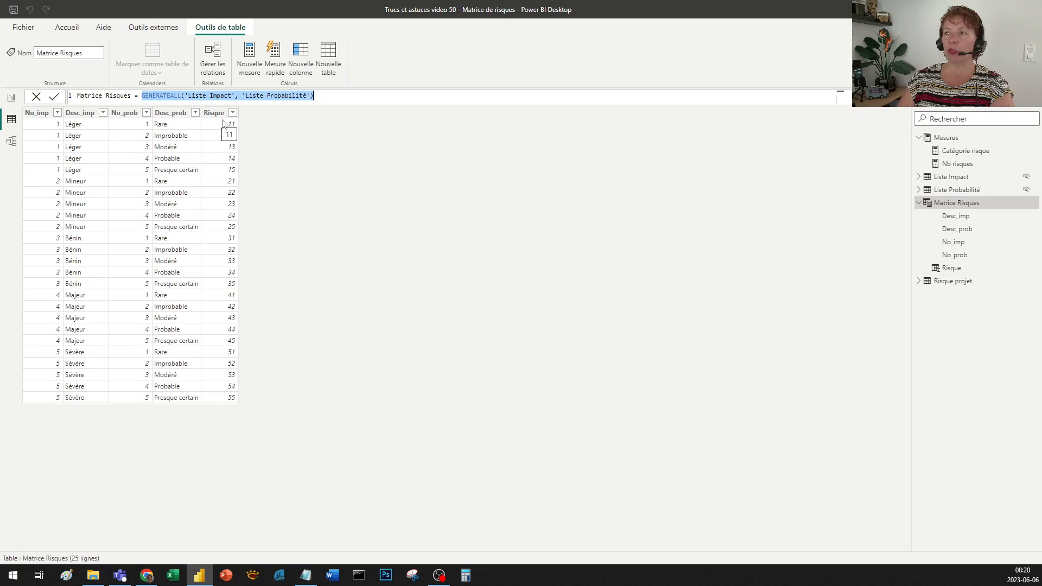
{"action": "left_click", "coordinate": [952, 268]}
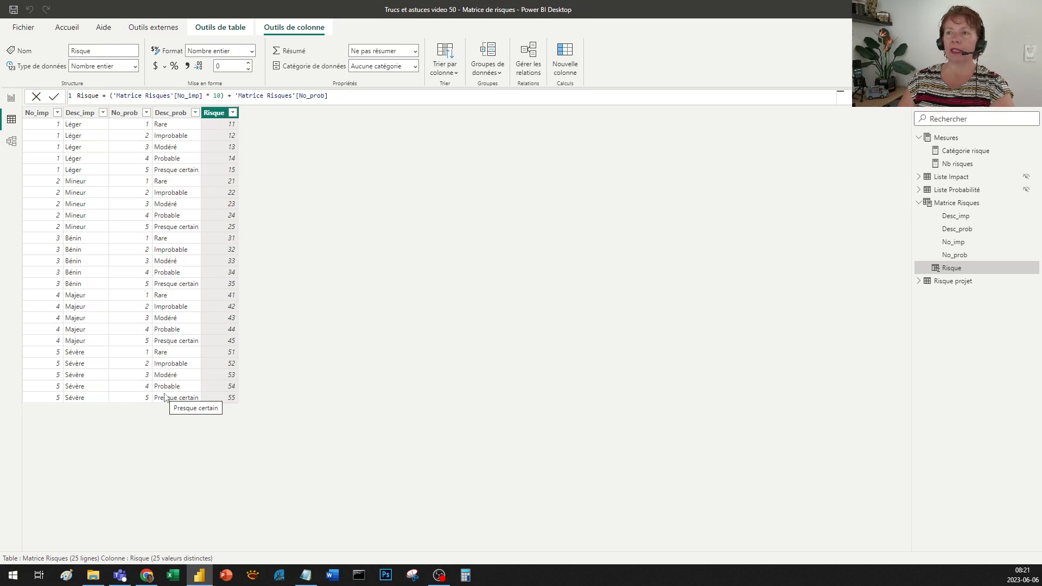
- Check Matrice Risques in the model and review the custom Risque column formula of the Risque projet query in Power Query
{"action": "left_click", "coordinate": [10, 140]}
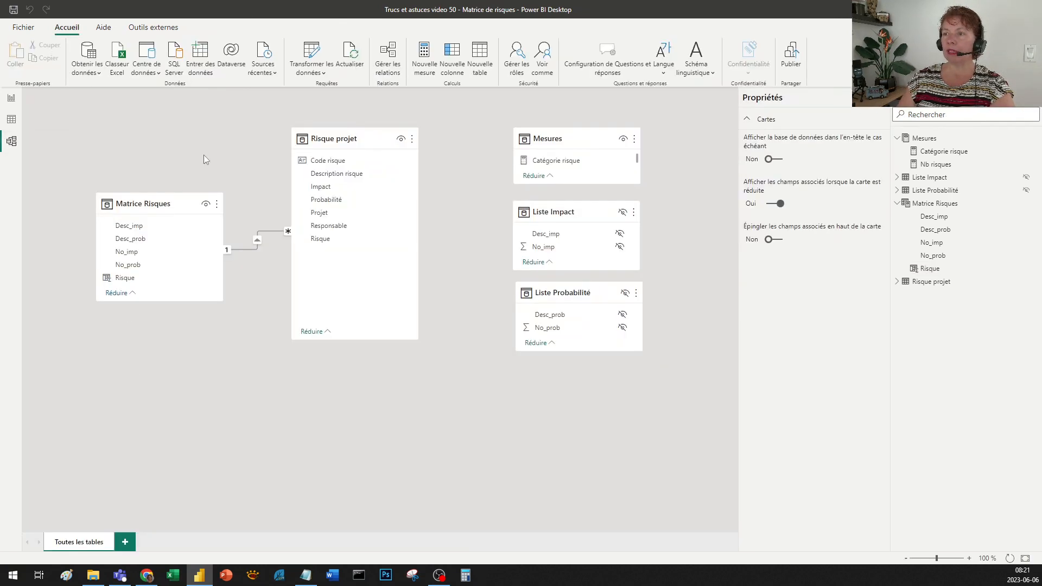
{"action": "left_click", "coordinate": [149, 198]}
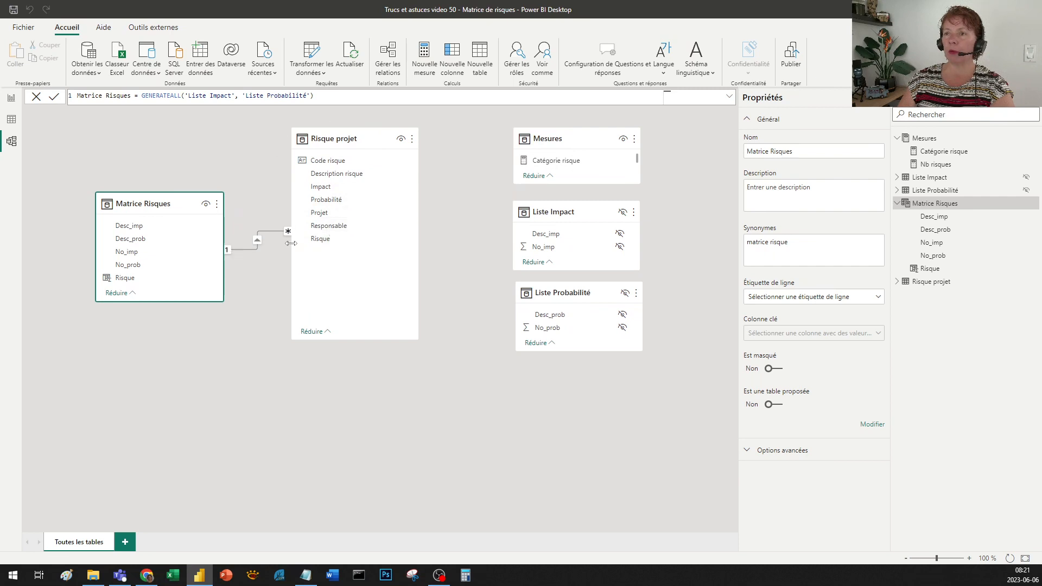
{"action": "left_click", "coordinate": [304, 50]}
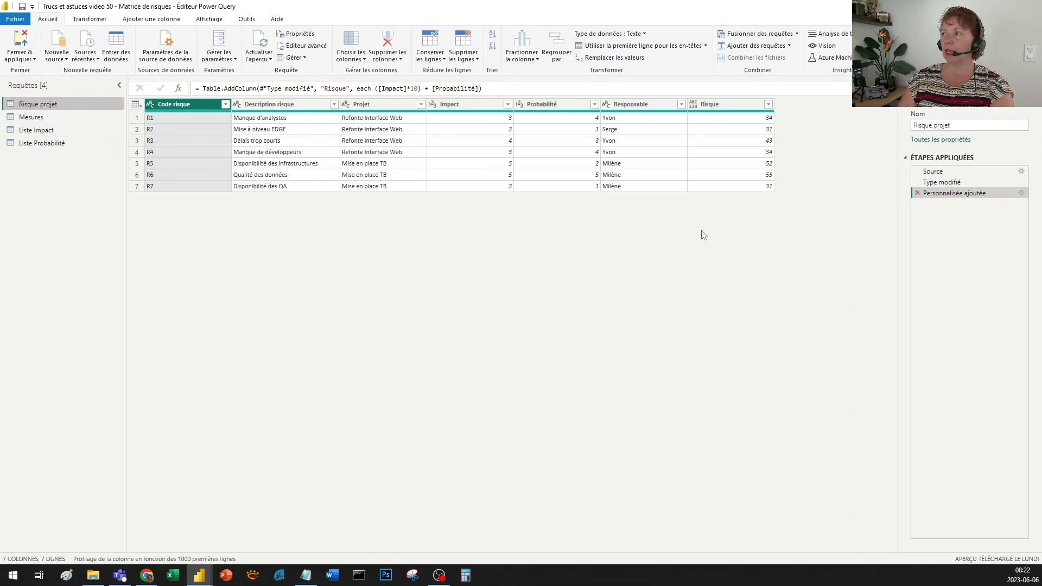
{"action": "left_click", "coordinate": [1021, 194]}
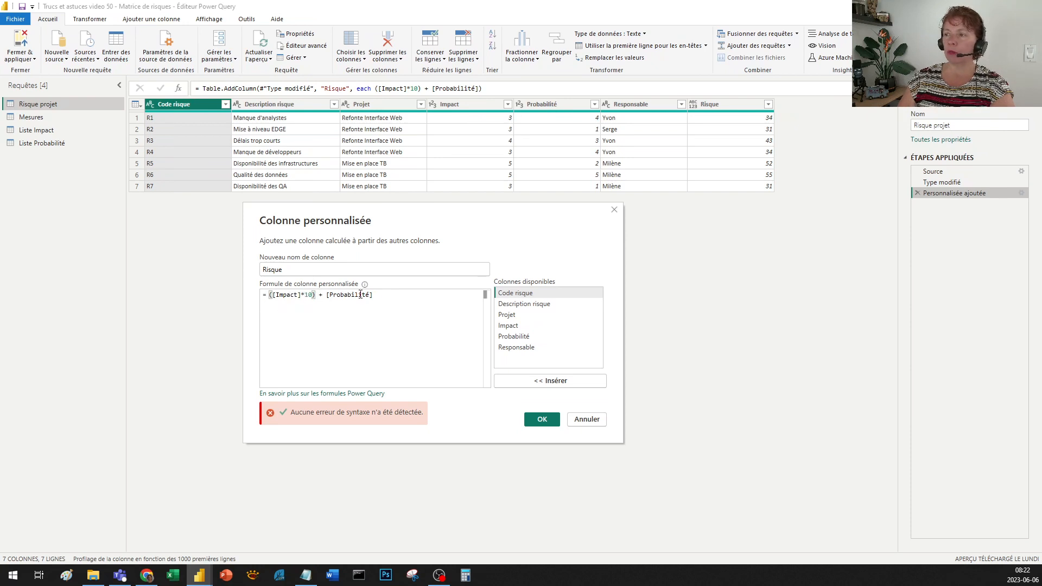
{"action": "left_click", "coordinate": [592, 419]}
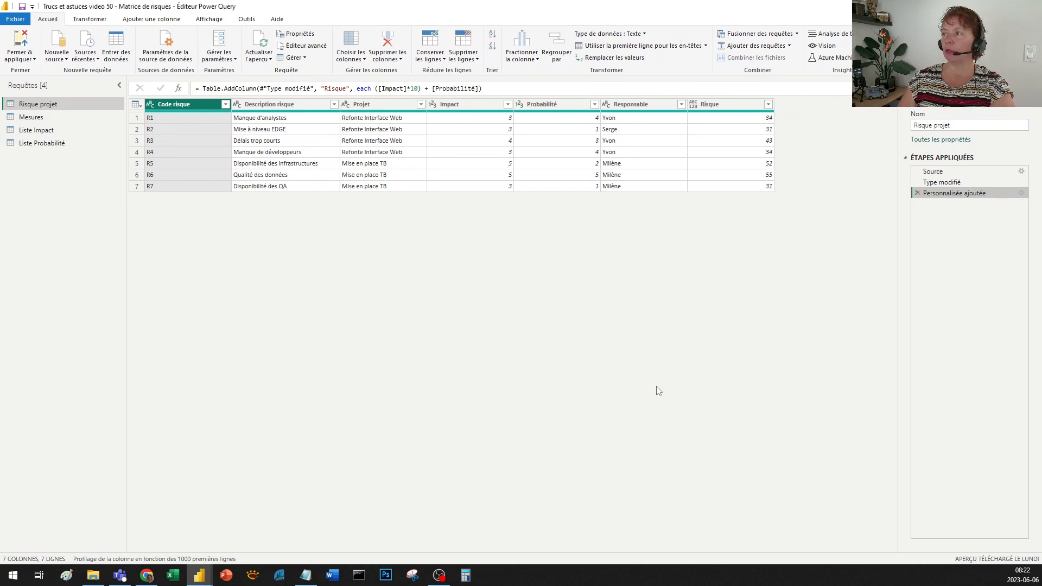
{"action": "left_click", "coordinate": [738, 118]}
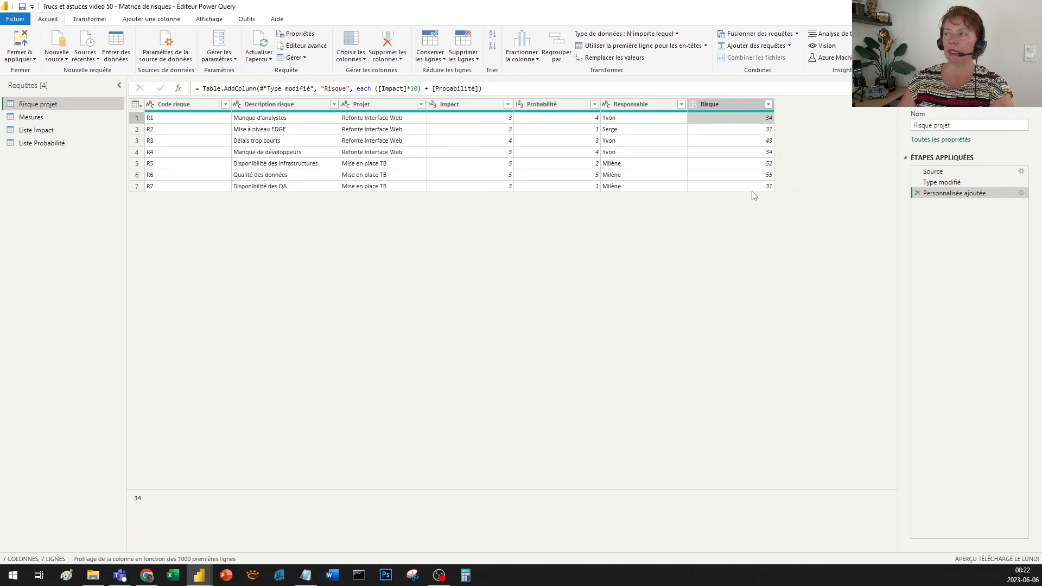
{"action": "left_click", "coordinate": [27, 44]}
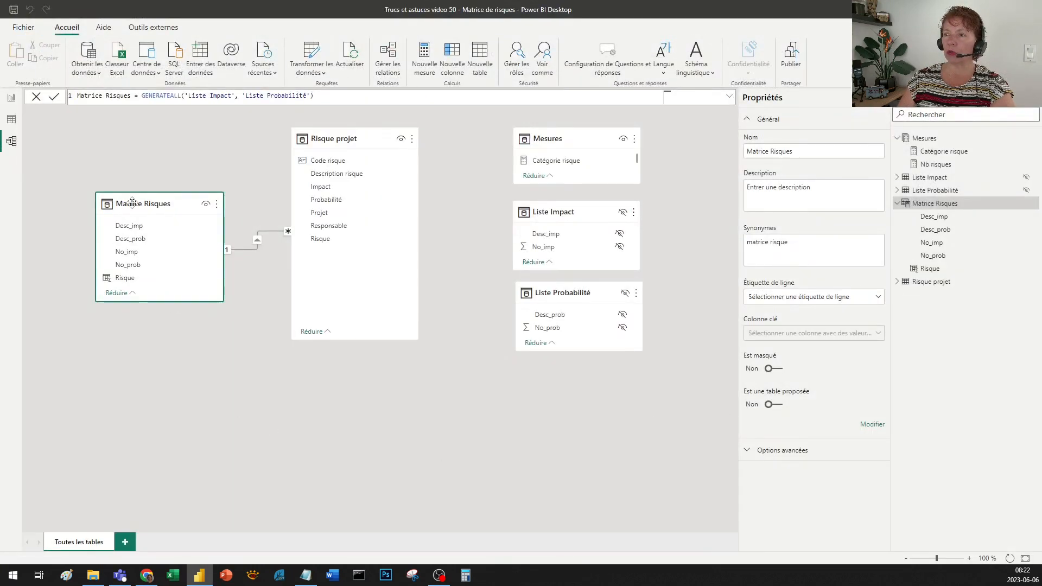
- Review the settings of the relationship linking Risque projet to Matrice Risques on the Risque column
{"action": "double_click", "coordinate": [246, 249]}
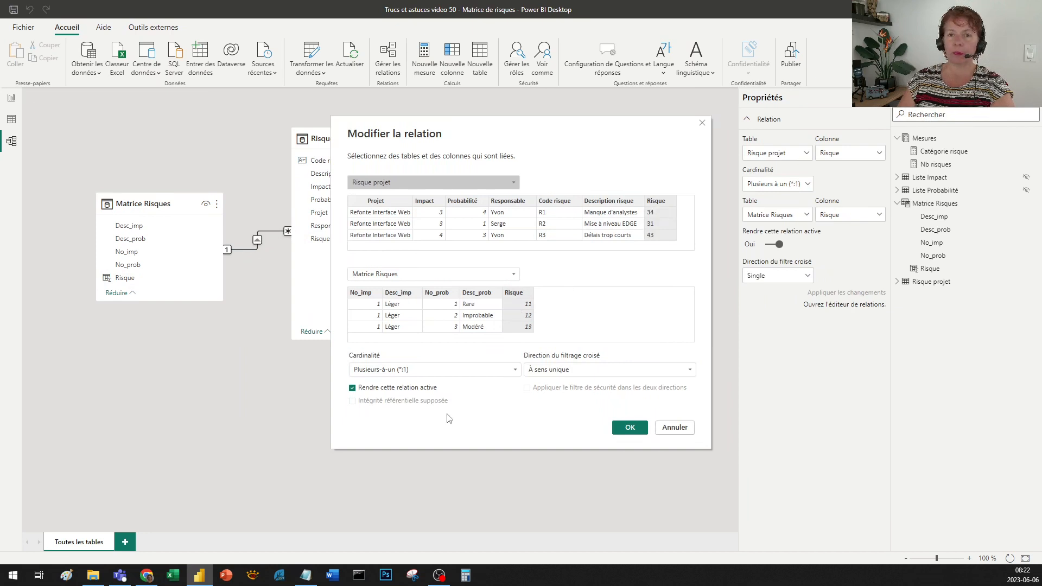
{"action": "left_click", "coordinate": [631, 430]}
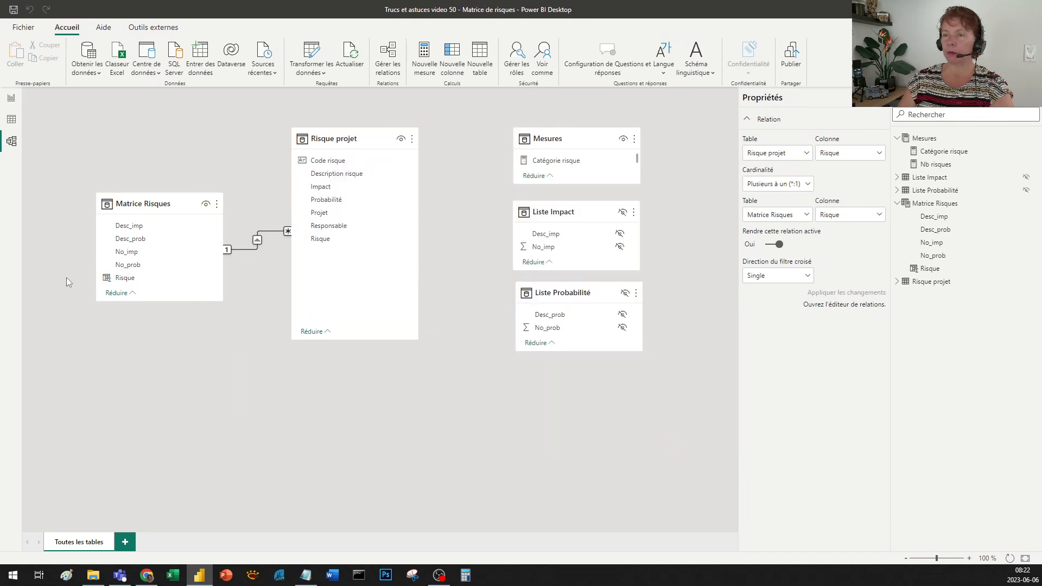
- Add an empty matrix visual to the Démo page, enlarge it and place it above the risk details table
{"action": "left_click", "coordinate": [12, 101]}
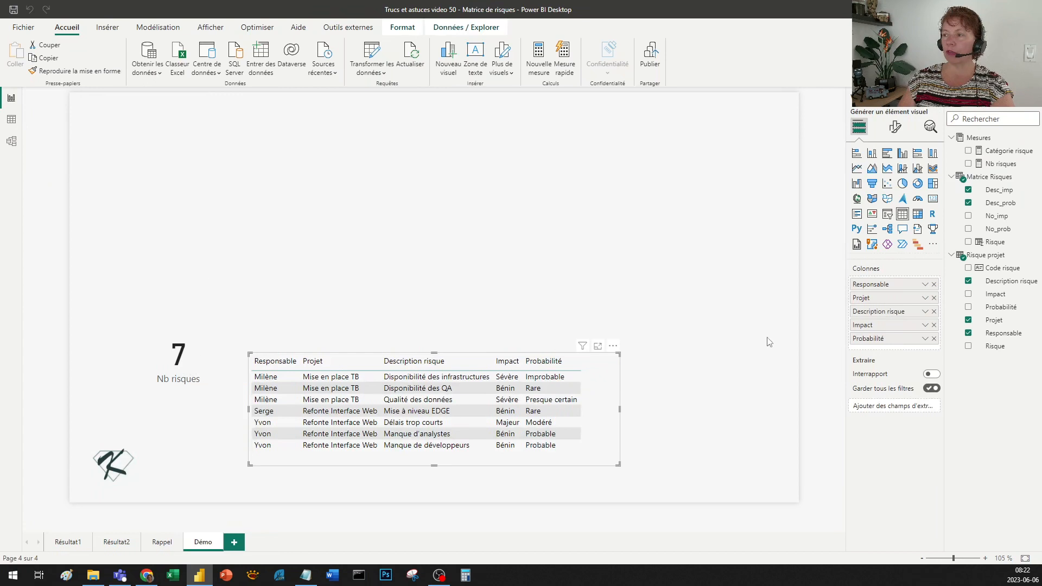
{"action": "left_click", "coordinate": [722, 376]}
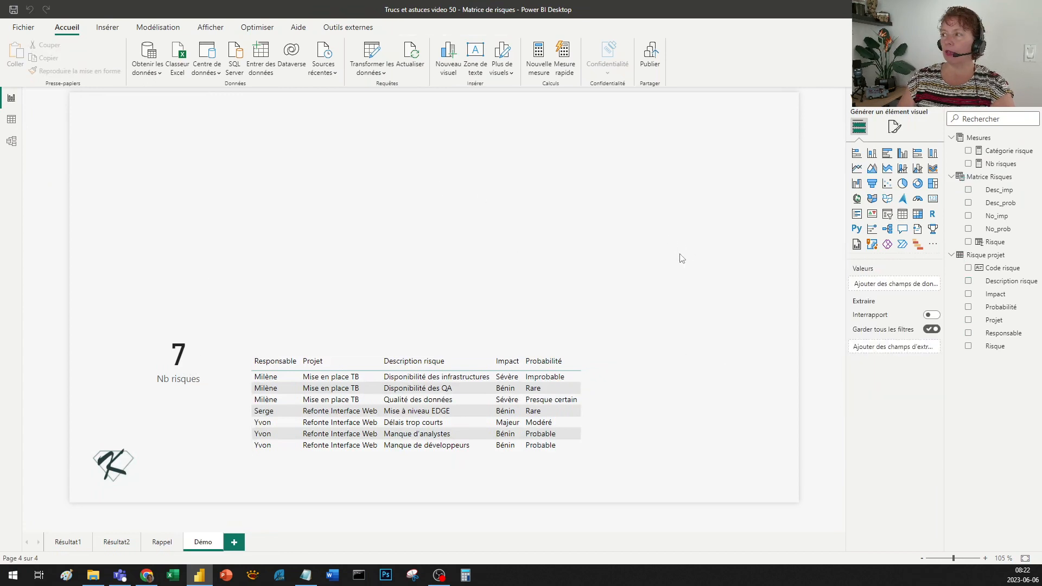
{"action": "left_click", "coordinate": [918, 219]}
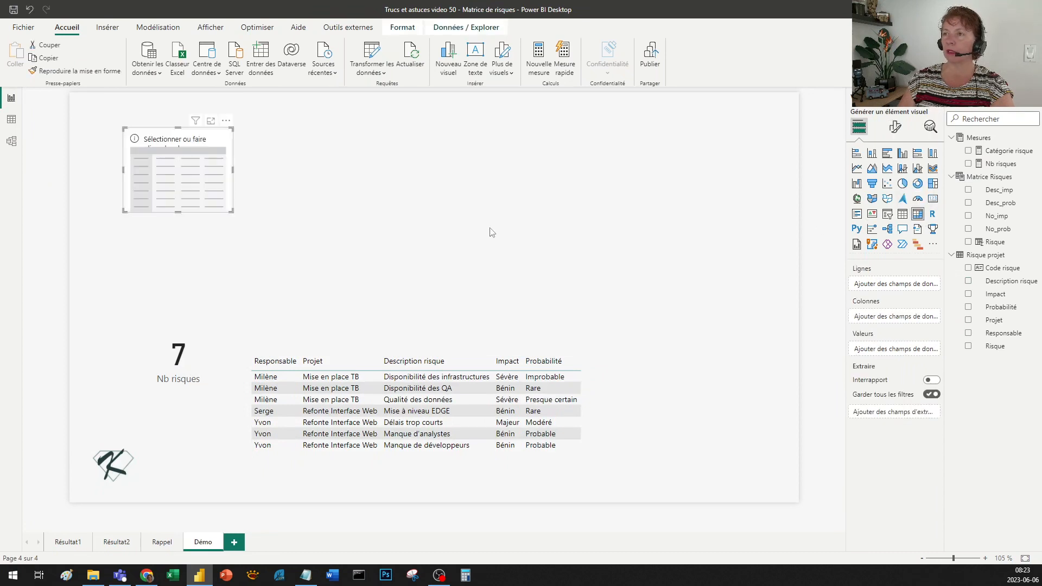
{"action": "left_click_drag", "start_coordinate": [233, 213], "coordinate": [491, 288]}
{"action": "left_click_drag", "start_coordinate": [479, 239], "coordinate": [512, 238]}
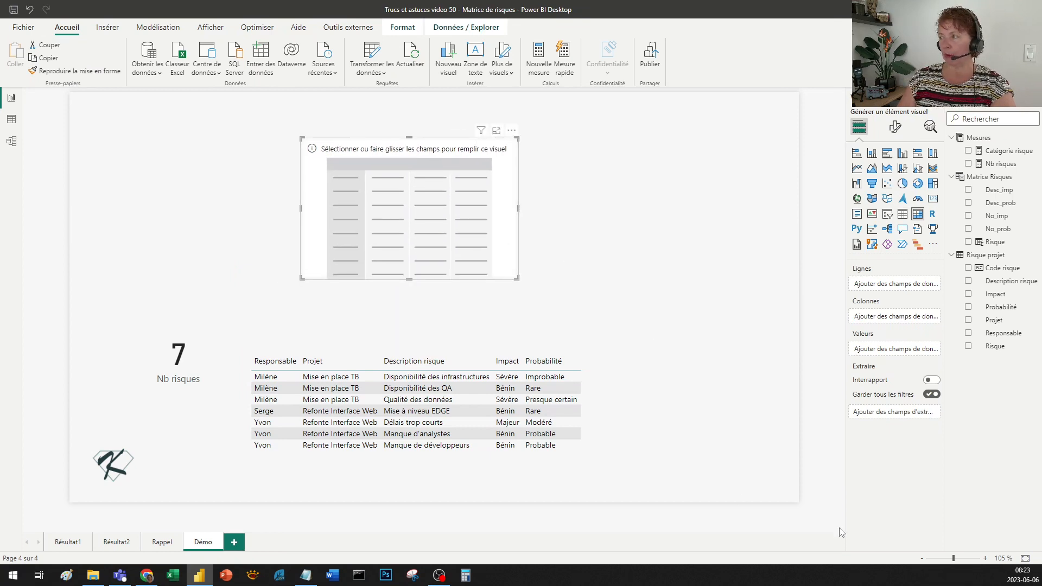
{"action": "left_click", "coordinate": [1006, 310]}
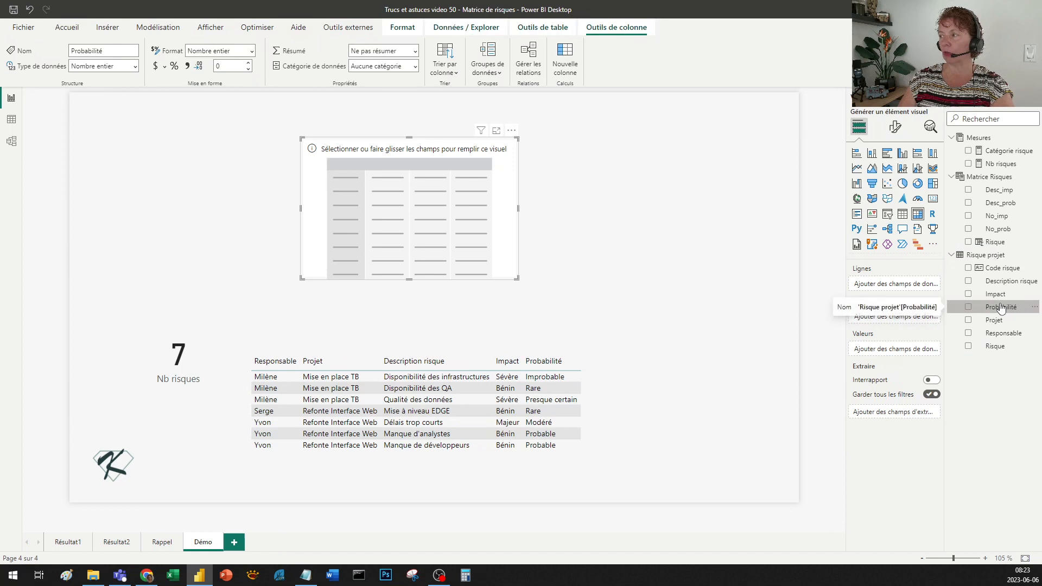
{"action": "left_click_drag", "start_coordinate": [1002, 307], "coordinate": [904, 285]}
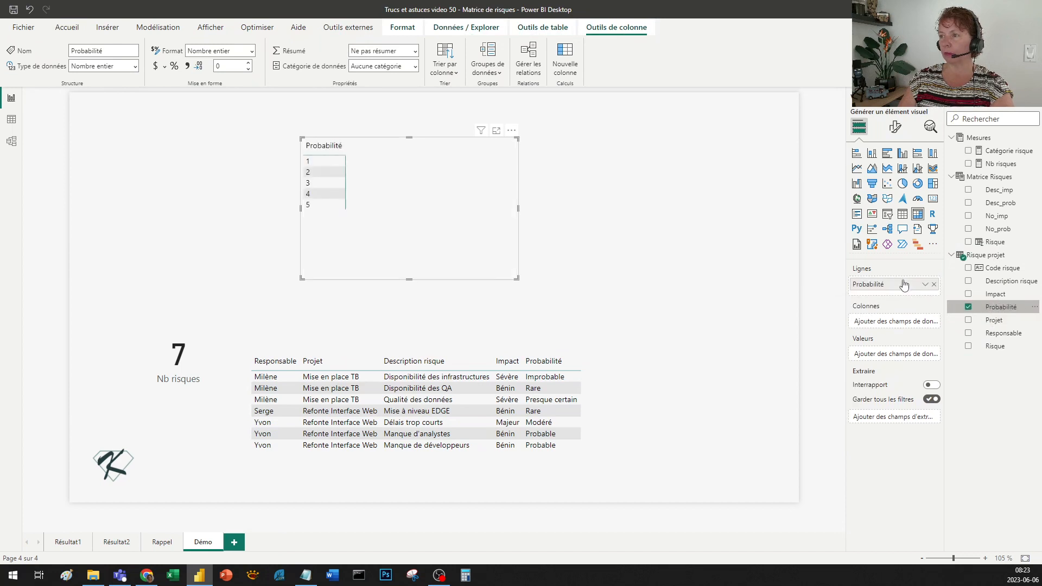
{"action": "left_click", "coordinate": [969, 308]}
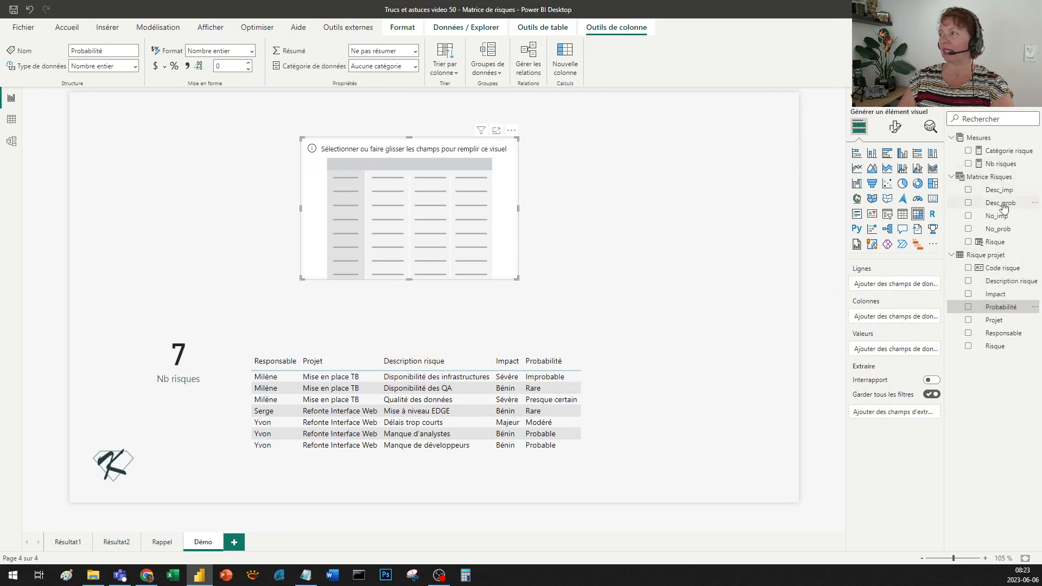
- Place Desc_prob from Matrice Risques on the matrix rows and Desc_imp on its columns
{"action": "left_click_drag", "start_coordinate": [1001, 203], "coordinate": [913, 284]}
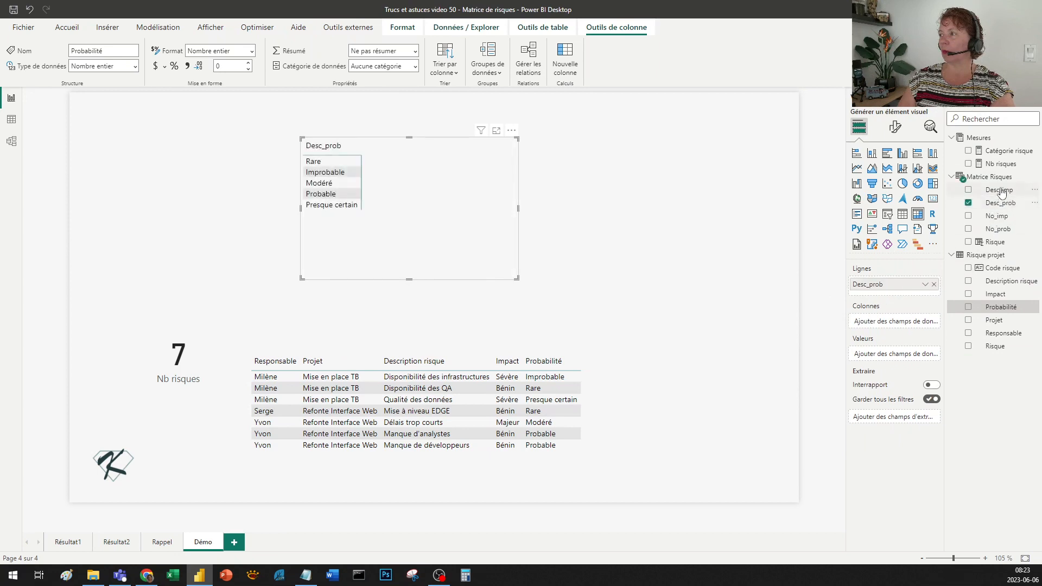
{"action": "left_click_drag", "start_coordinate": [1000, 190], "coordinate": [924, 322]}
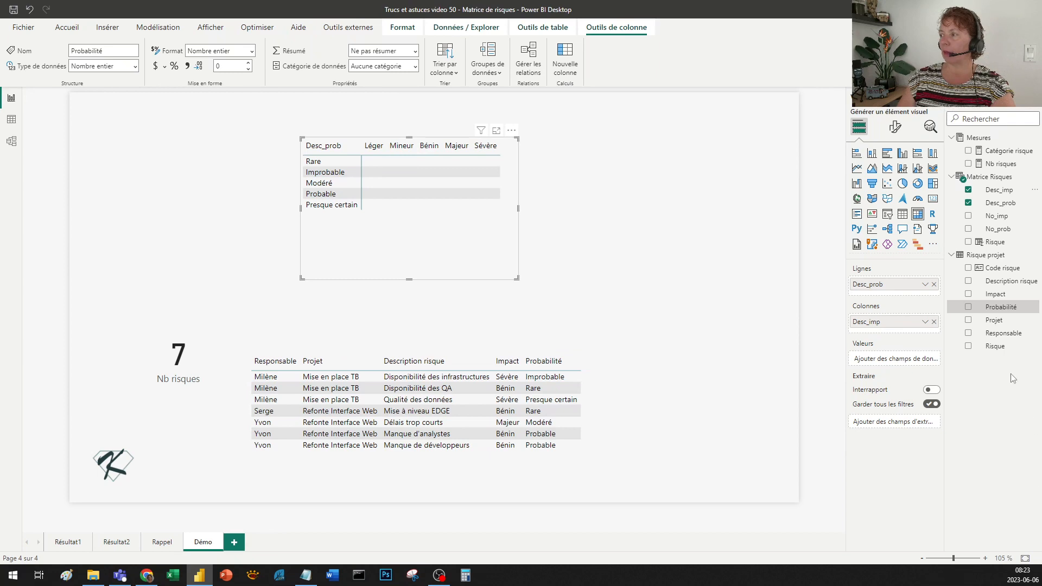
- Add Code risque from Risque projet as the matrix values and aggregate it with Nombre
{"action": "mouse_move", "coordinate": [998, 346]}
{"action": "left_mouse_down"}
{"action": "mouse_move", "coordinate": [953, 348]}
{"action": "mouse_move", "coordinate": [1002, 344]}
{"action": "left_mouse_up"}
{"action": "left_click_drag", "start_coordinate": [1012, 273], "coordinate": [916, 359]}
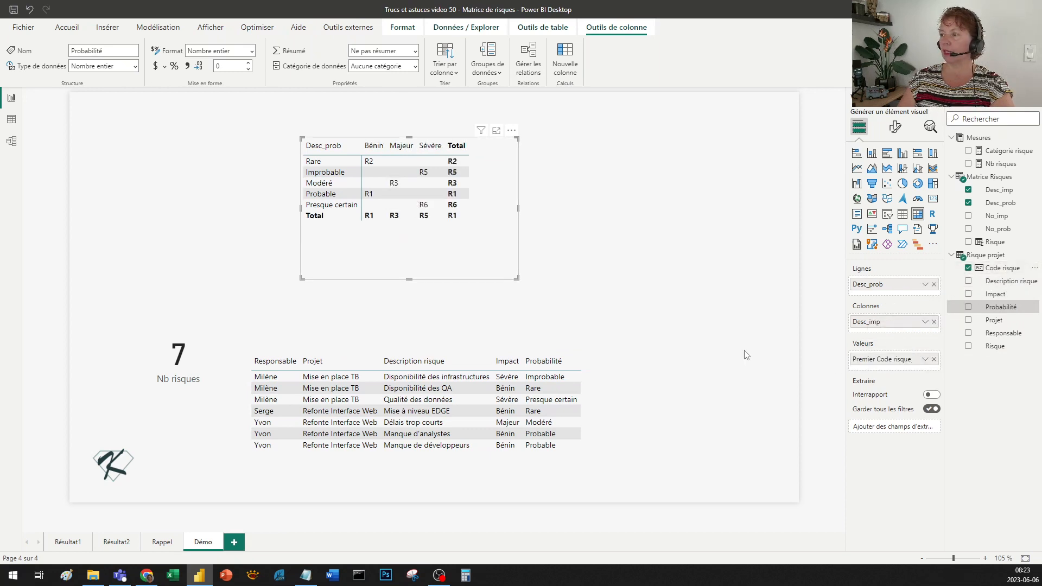
{"action": "left_click", "coordinate": [926, 363]}
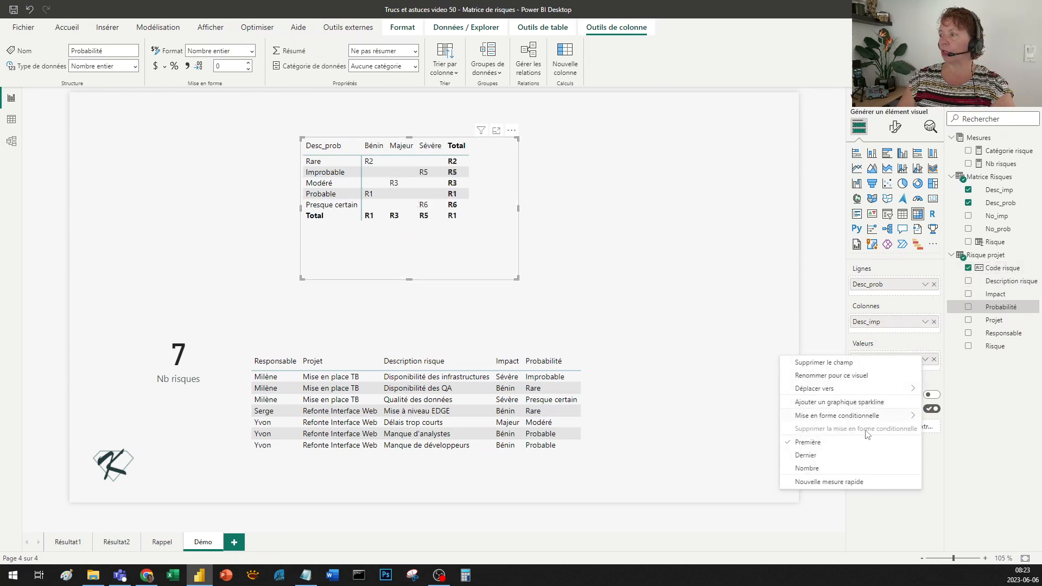
{"action": "left_click", "coordinate": [839, 468]}
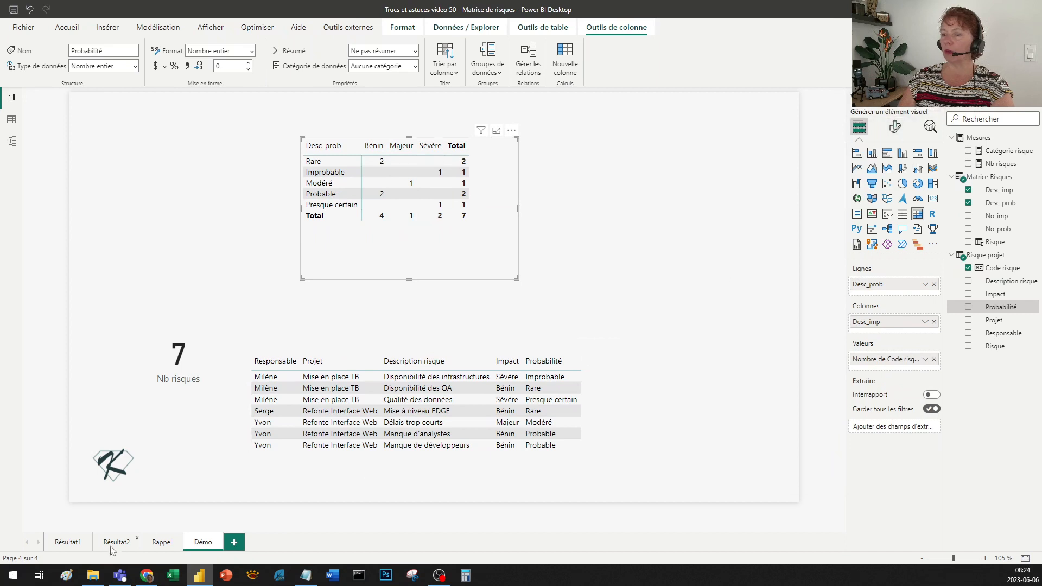
- Compare with the finished matrix on the Résultat1 page, and turn off both subtotal options of the Démo matrix
{"action": "left_click", "coordinate": [67, 542]}
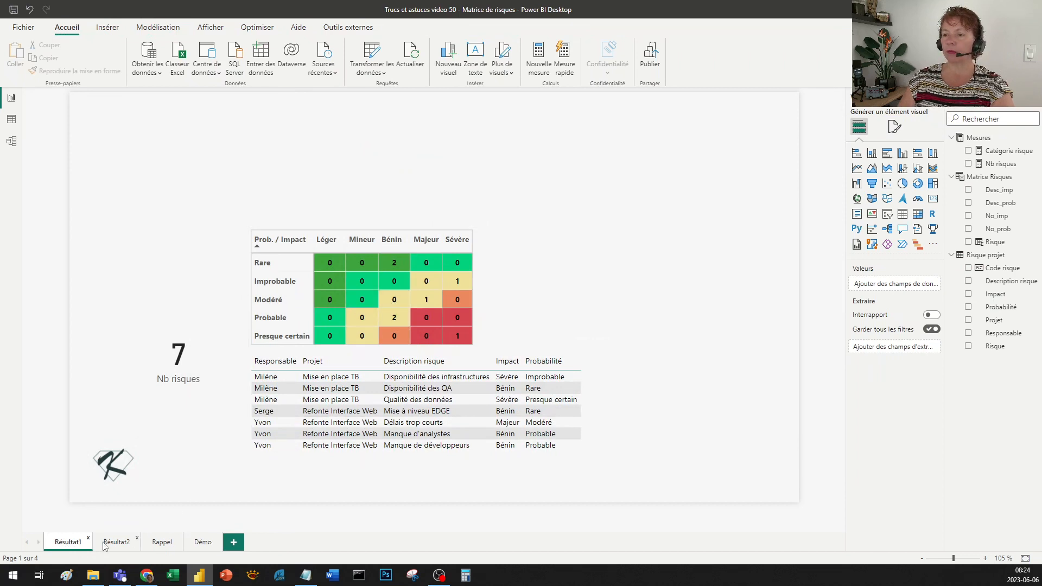
{"action": "left_click", "coordinate": [201, 543]}
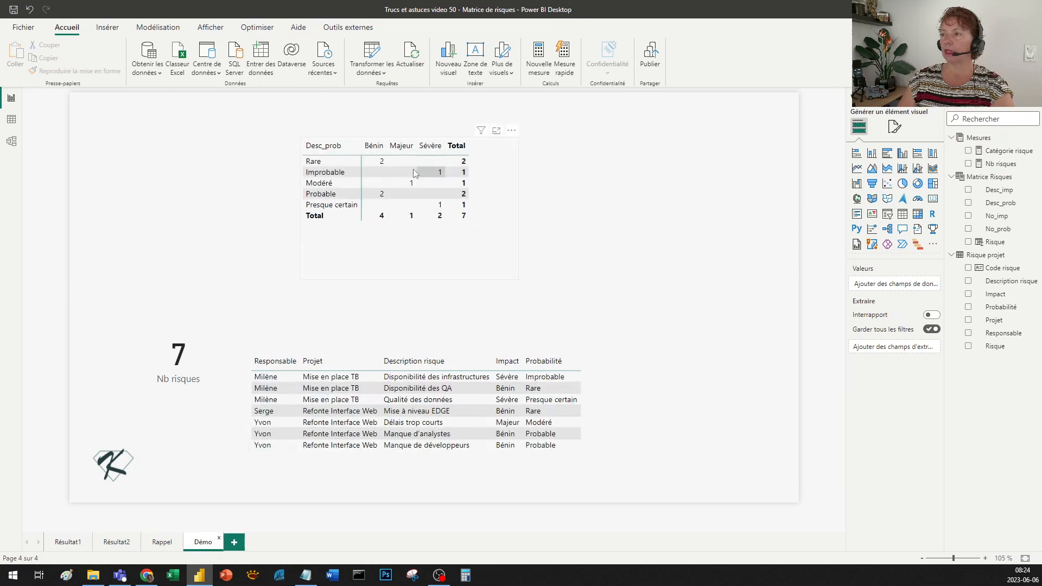
{"action": "left_click", "coordinate": [435, 228]}
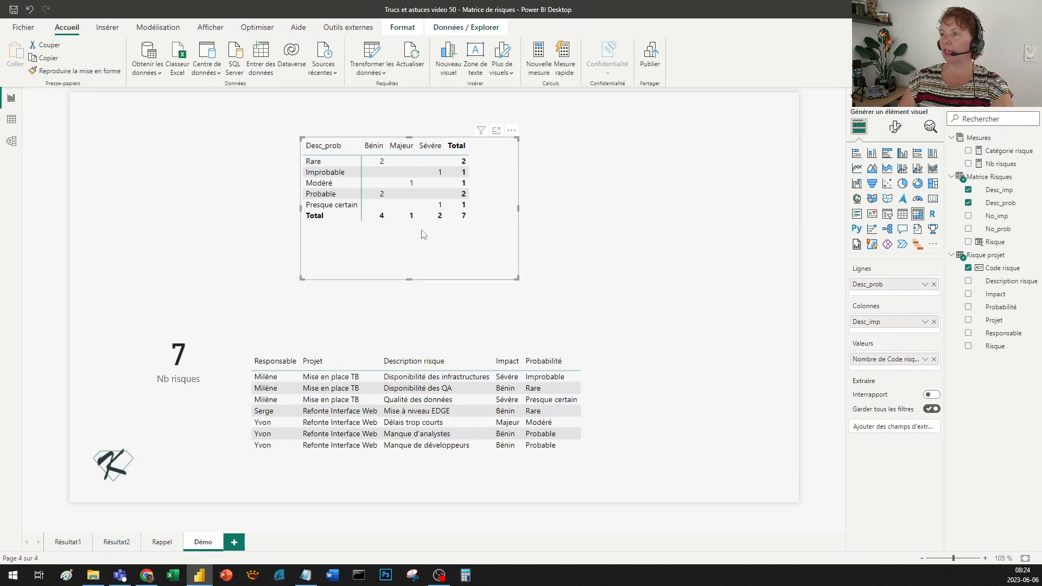
{"action": "left_click", "coordinate": [895, 127]}
{"action": "left_click", "coordinate": [930, 335]}
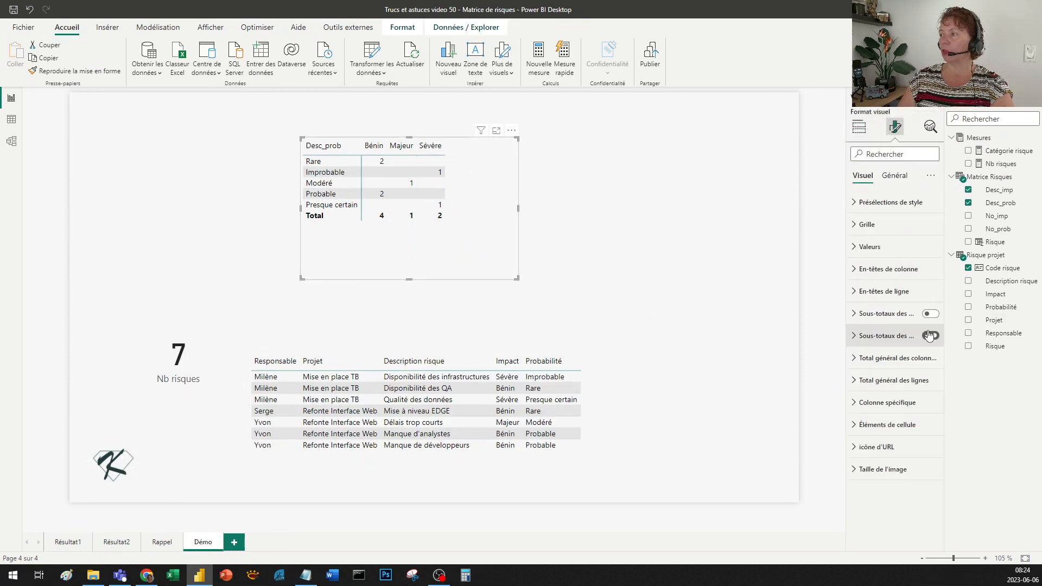
{"action": "left_click", "coordinate": [930, 335]}
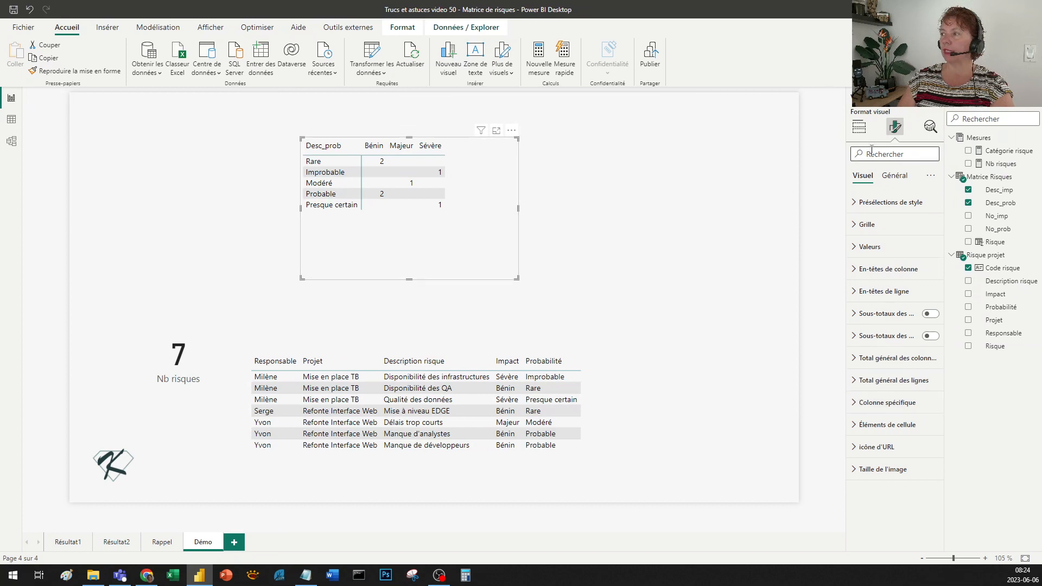
- Examine the DAX formula of the Nb risques measure, including its SELECTEDVALUE variables, the ForceZero test and the DISTINCTCOUNT result
{"action": "left_click", "coordinate": [859, 127]}
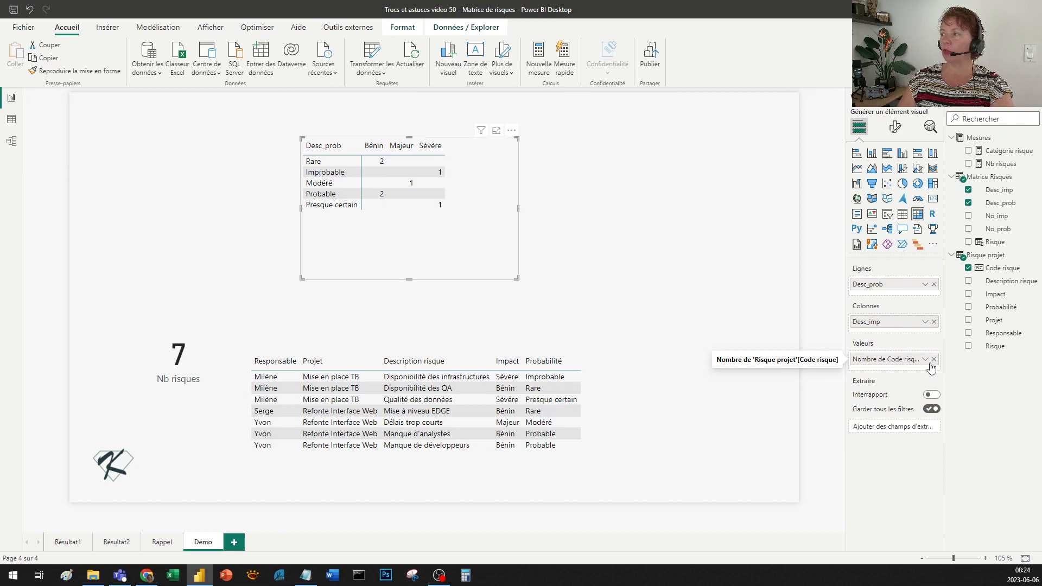
{"action": "left_click", "coordinate": [998, 164]}
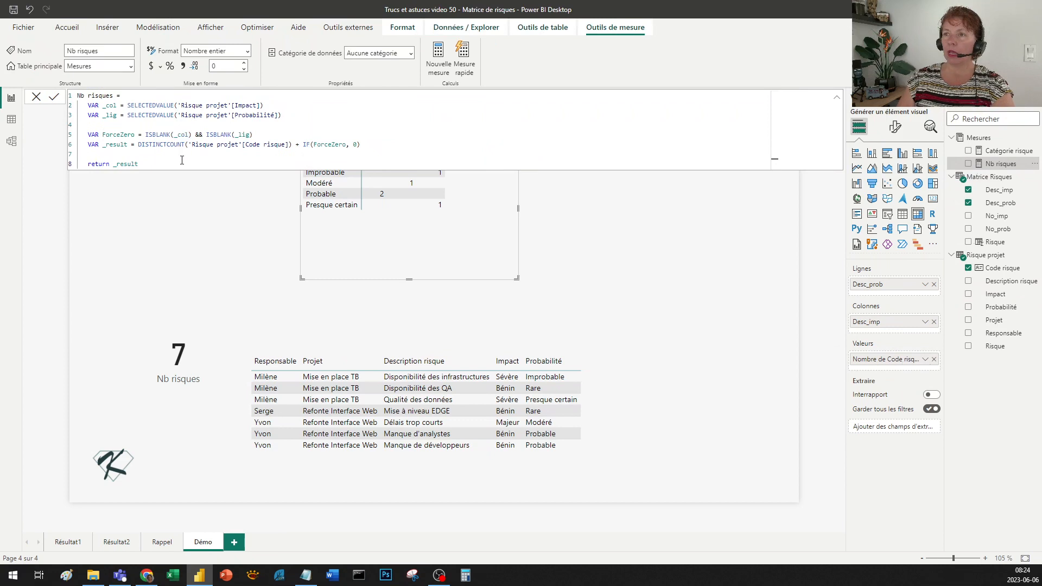
{"action": "left_click_drag", "start_coordinate": [126, 106], "coordinate": [174, 104]}
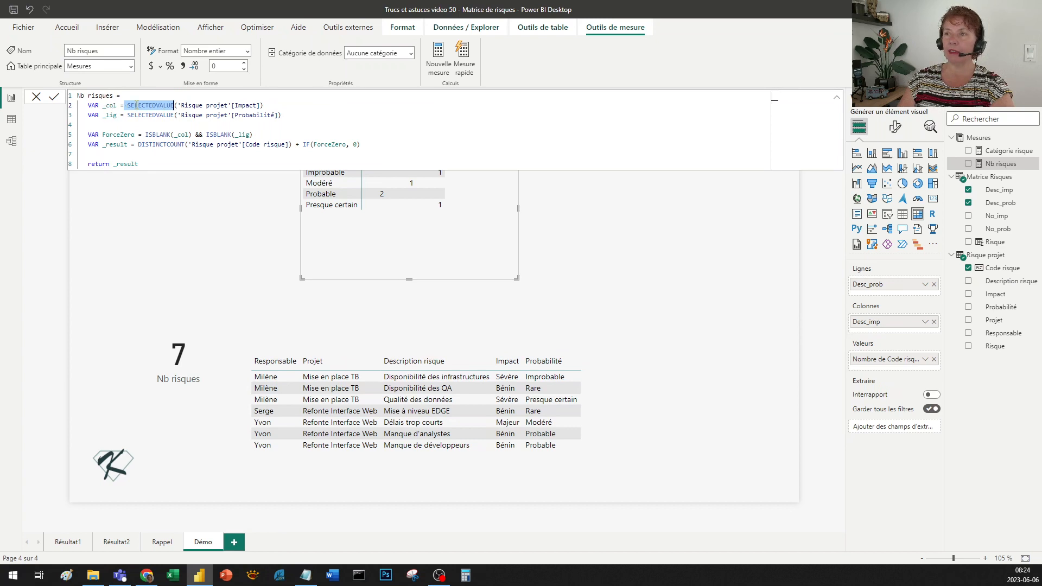
{"action": "left_click", "coordinate": [133, 105]}
{"action": "left_click_drag", "start_coordinate": [128, 105], "coordinate": [271, 105]}
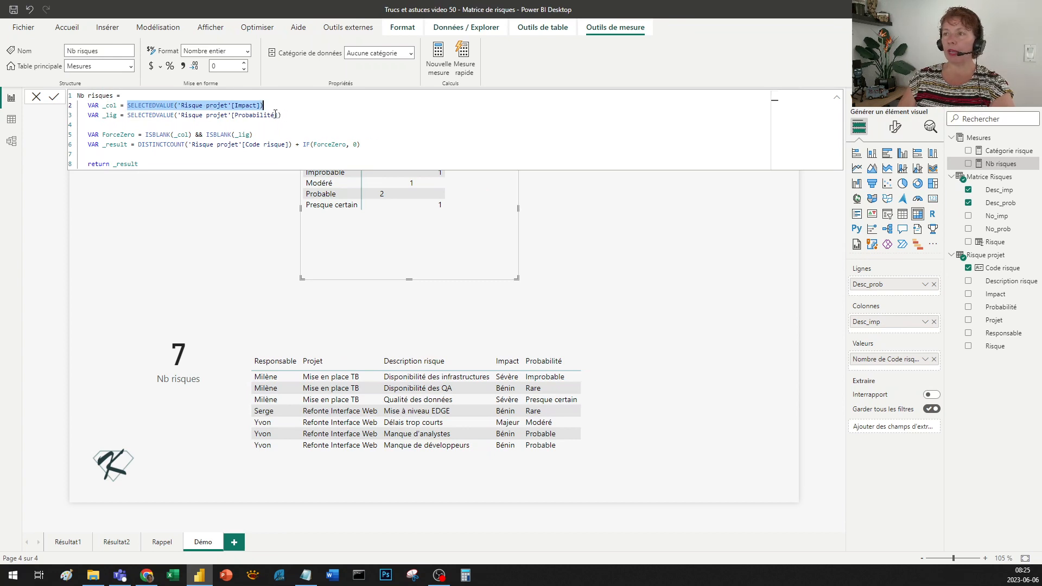
{"action": "double_click", "coordinate": [112, 134]}
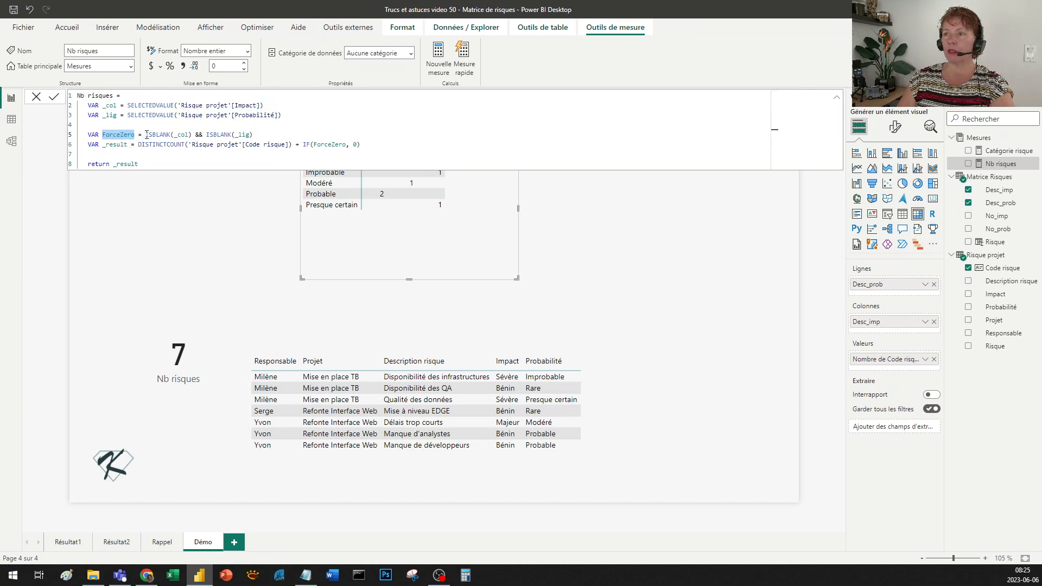
{"action": "left_click_drag", "start_coordinate": [146, 134], "coordinate": [252, 135]}
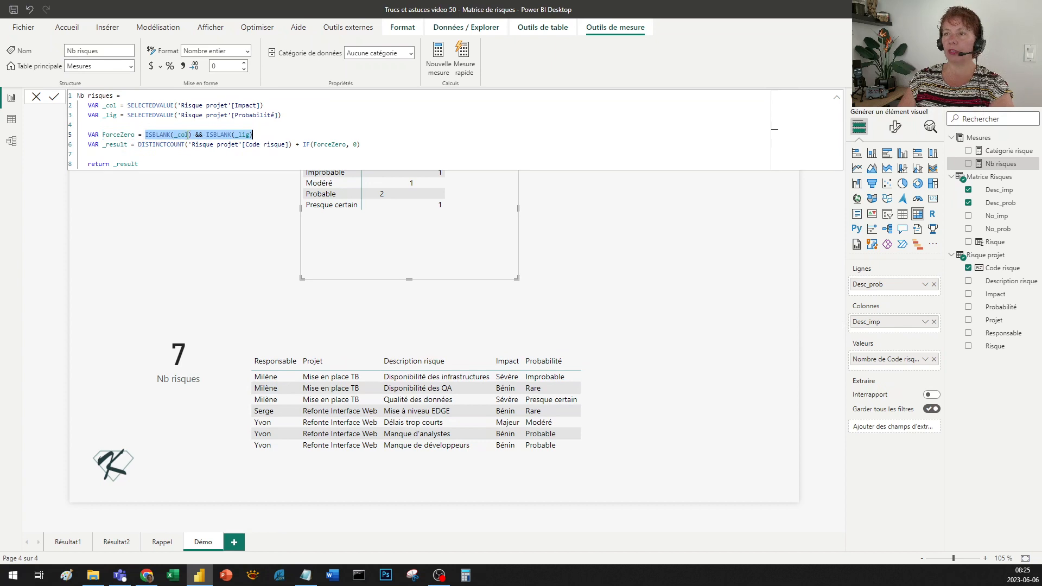
{"action": "double_click", "coordinate": [118, 134]}
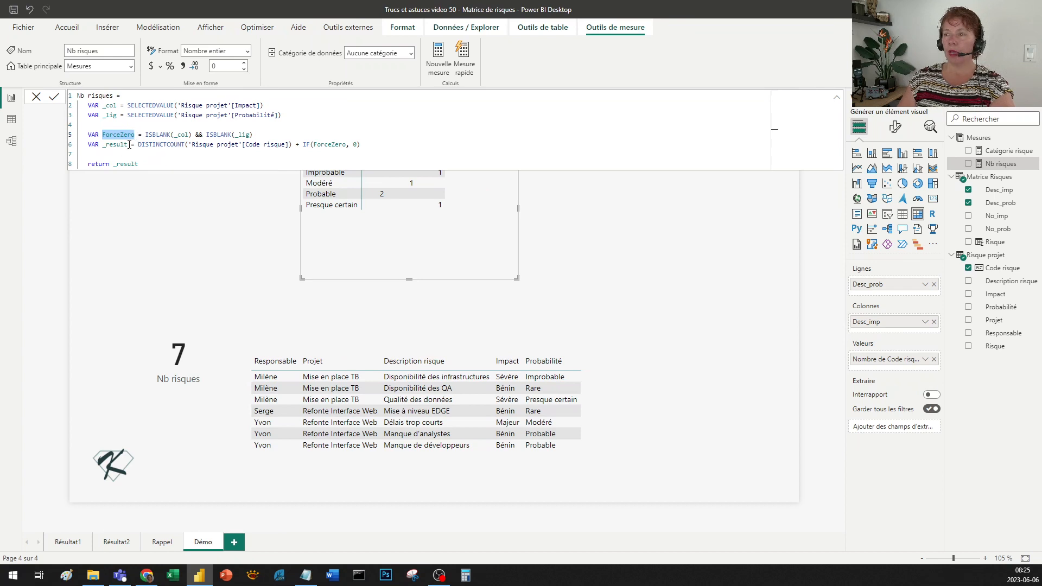
{"action": "left_click_drag", "start_coordinate": [137, 144], "coordinate": [371, 142]}
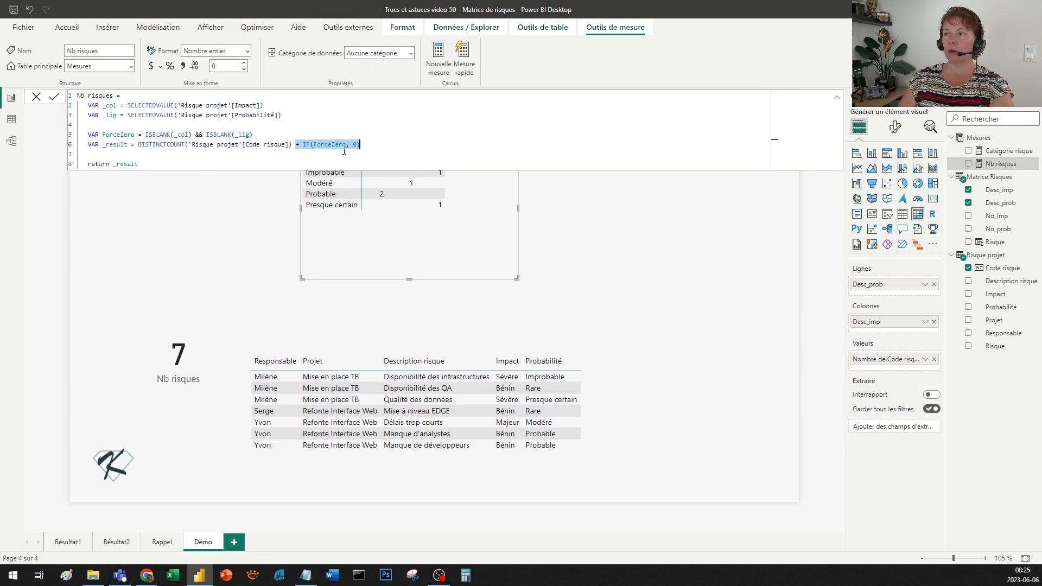
{"action": "left_click", "coordinate": [374, 159]}
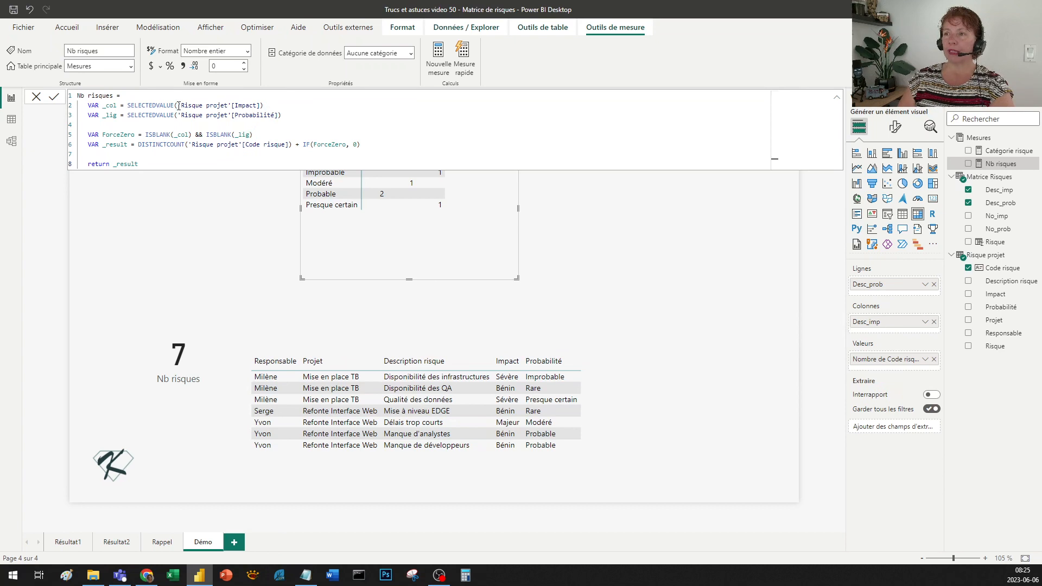
{"action": "left_click_drag", "start_coordinate": [178, 105], "coordinate": [226, 107]}
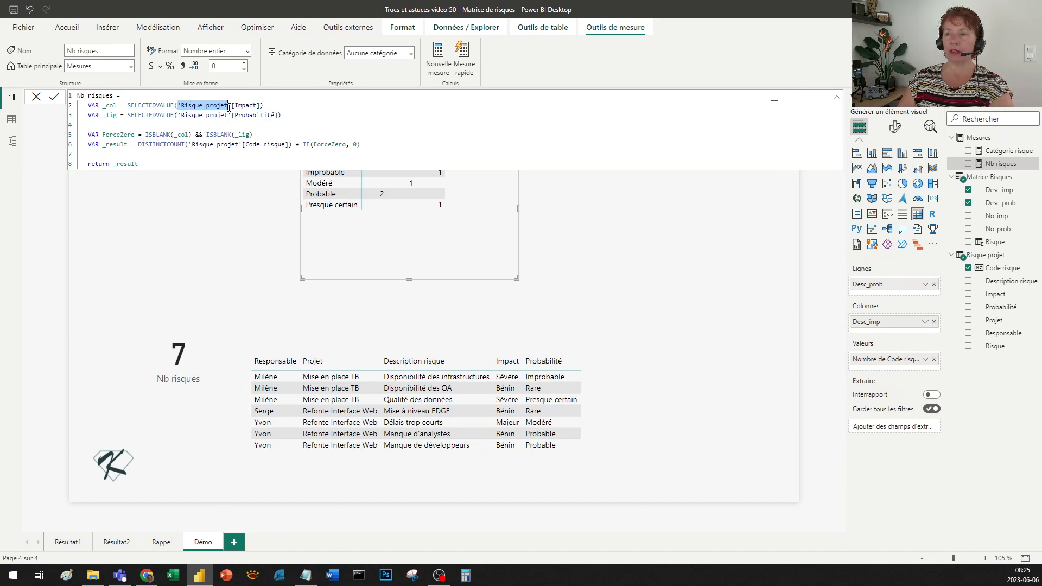
{"action": "left_click", "coordinate": [599, 247]}
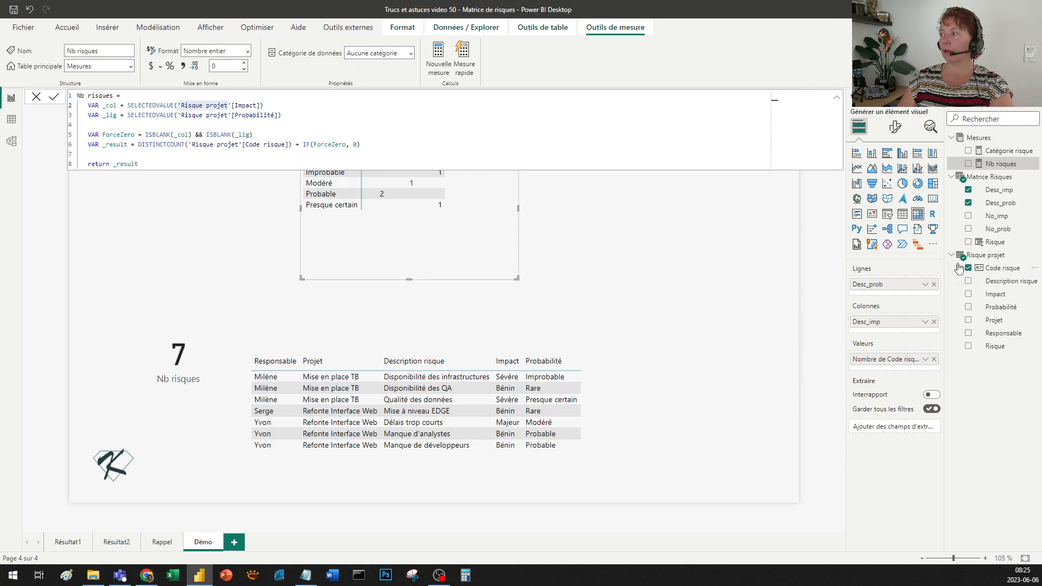
{"action": "left_click", "coordinate": [983, 256]}
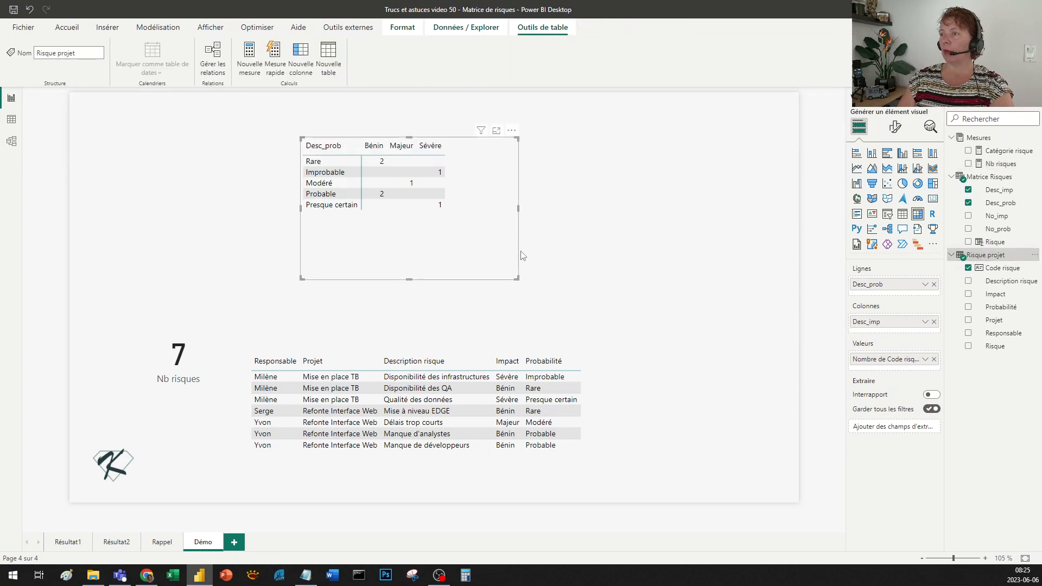
- Replace the Code risque count in the matrix values with the Nb risques measure and test cross-filtering with the Probable/Bénin cell
{"action": "left_click", "coordinate": [934, 361]}
{"action": "left_click_drag", "start_coordinate": [1003, 164], "coordinate": [913, 359]}
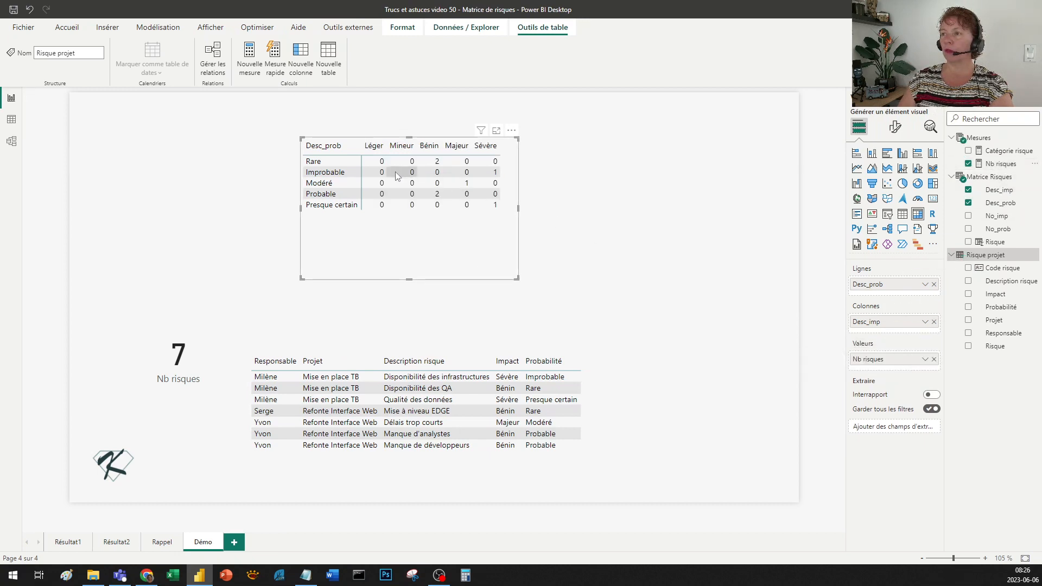
{"action": "left_click", "coordinate": [439, 197]}
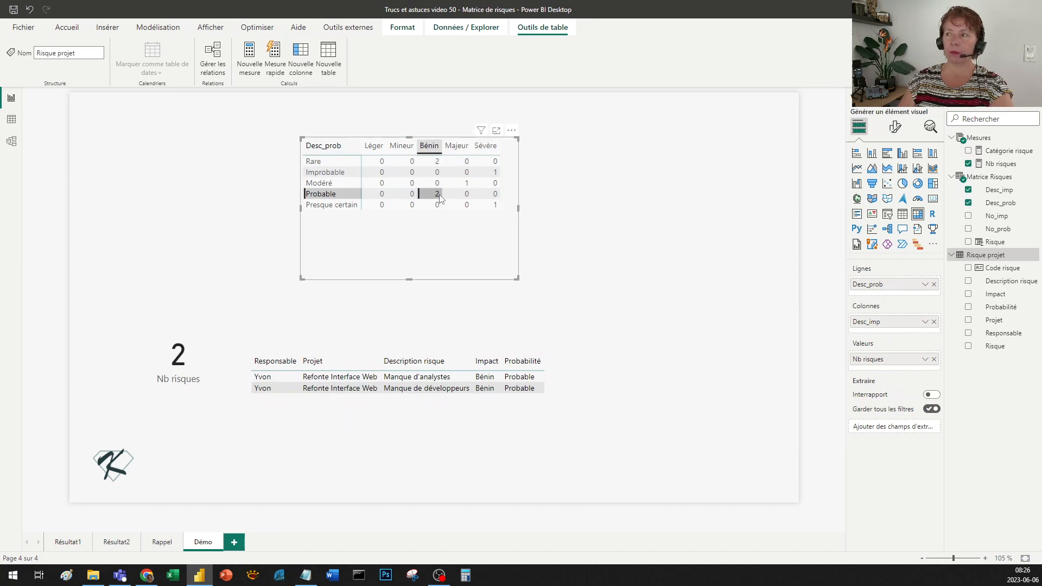
{"action": "left_click", "coordinate": [439, 196]}
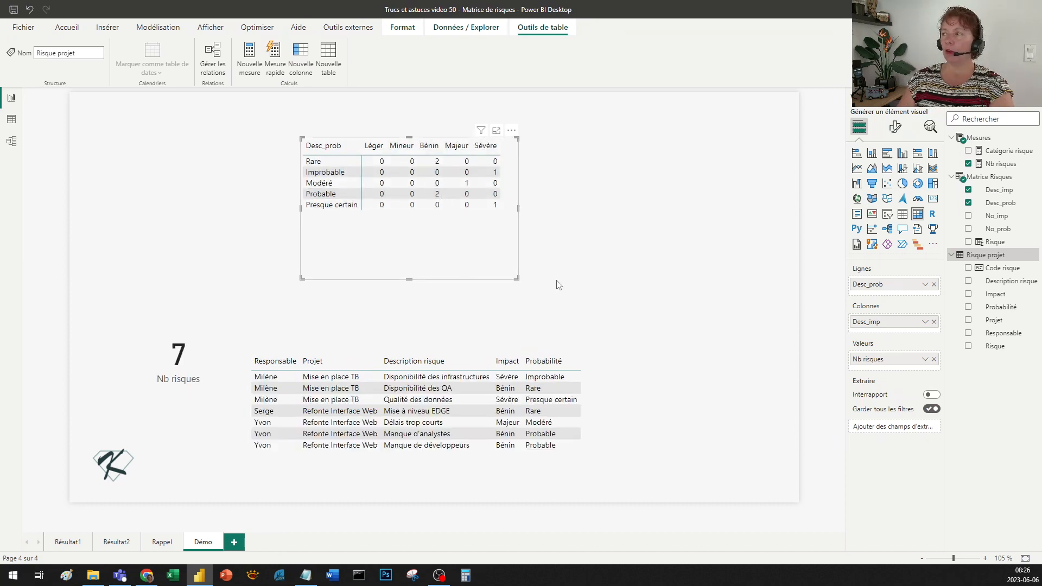
- Set the style preset of the matrix to Aucun
{"action": "left_click", "coordinate": [895, 126]}
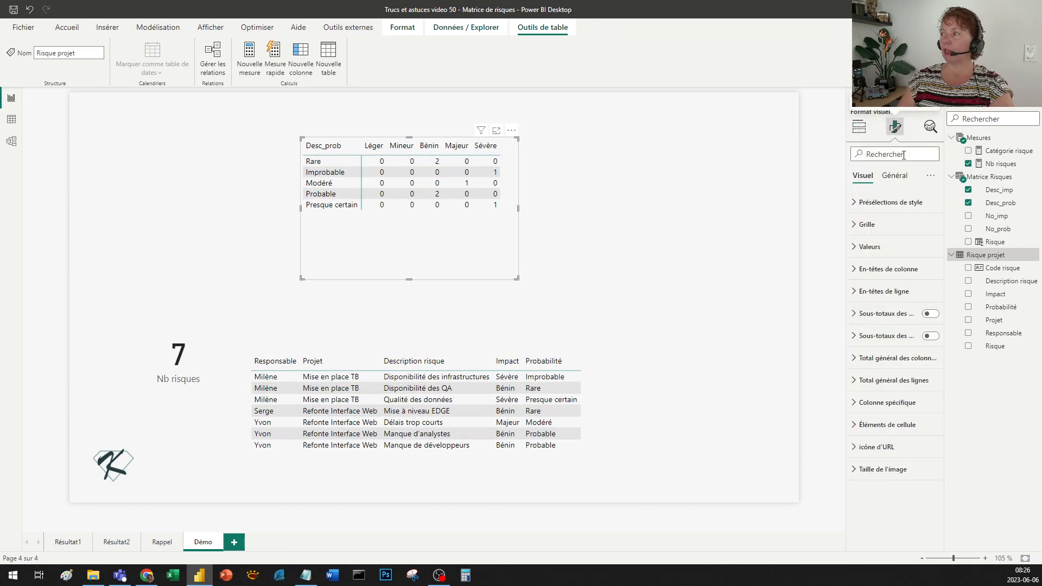
{"action": "left_click", "coordinate": [900, 231]}
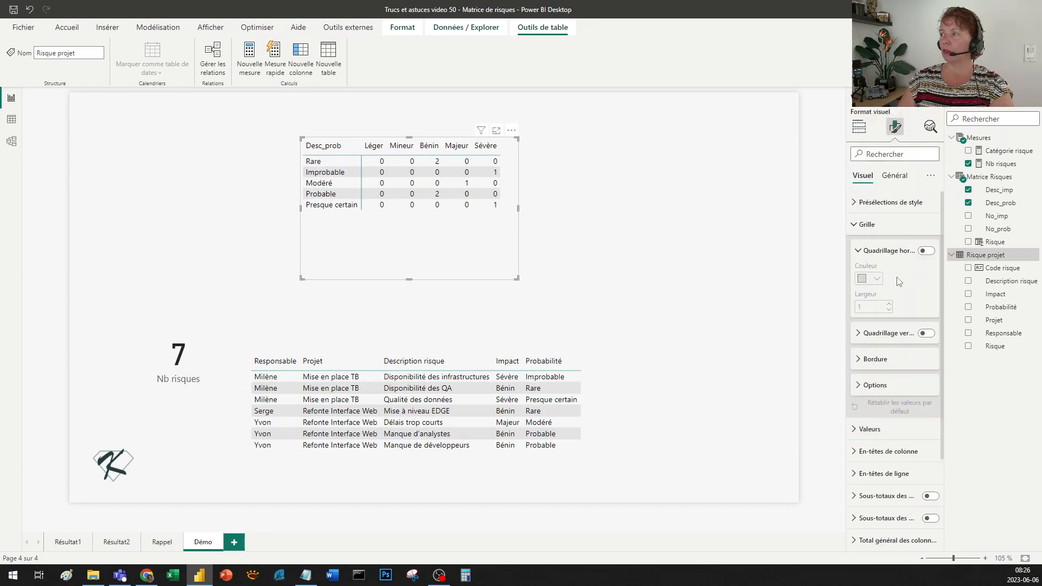
{"action": "scroll", "coordinate": [896, 289], "scroll_direction": "down", "scroll_amount": 1}
{"action": "scroll", "coordinate": [900, 218], "scroll_direction": "up", "scroll_amount": 1}
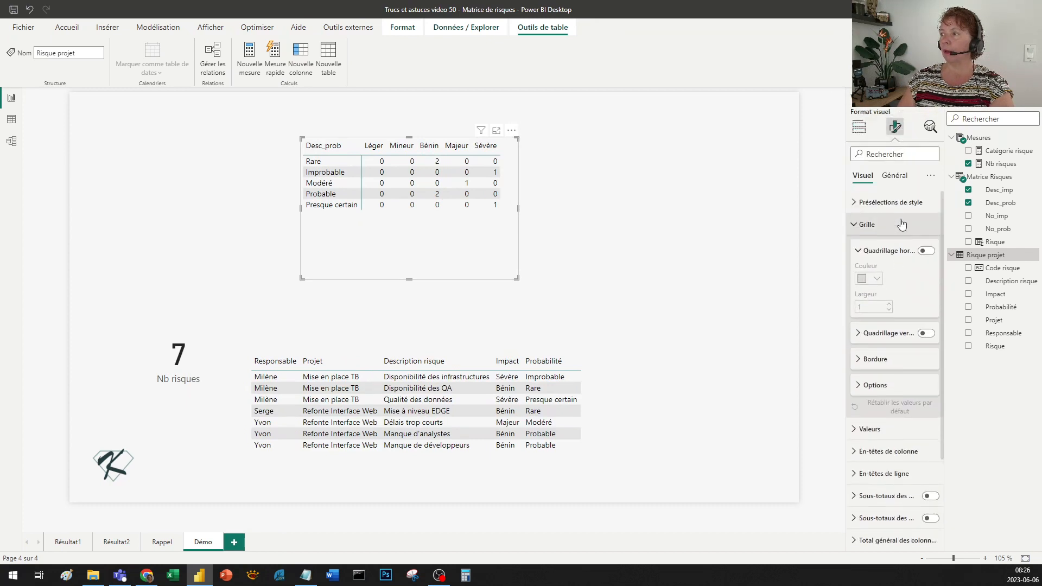
{"action": "left_click", "coordinate": [902, 204]}
{"action": "left_click", "coordinate": [896, 228]}
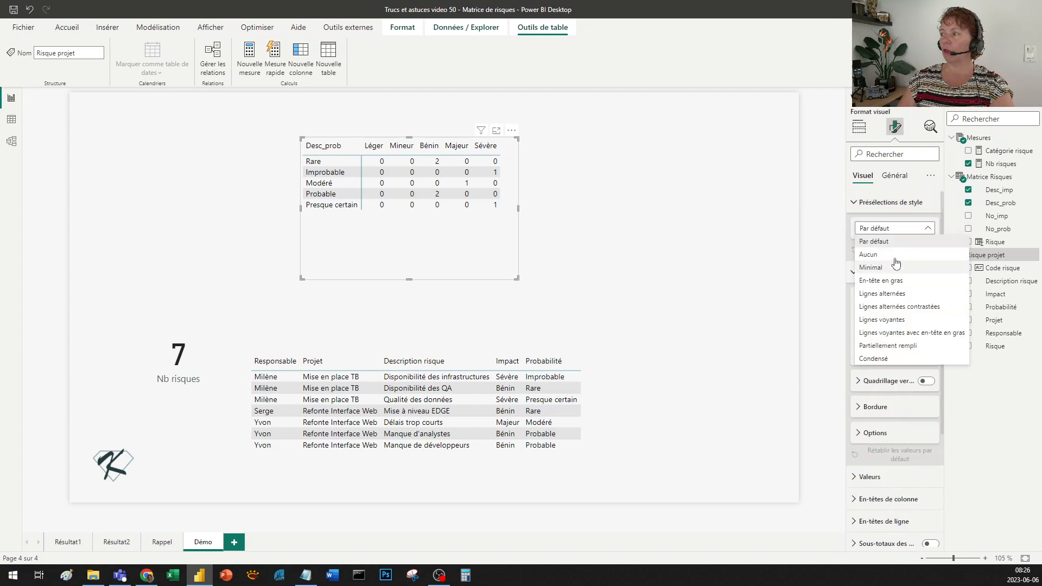
{"action": "left_click", "coordinate": [897, 255]}
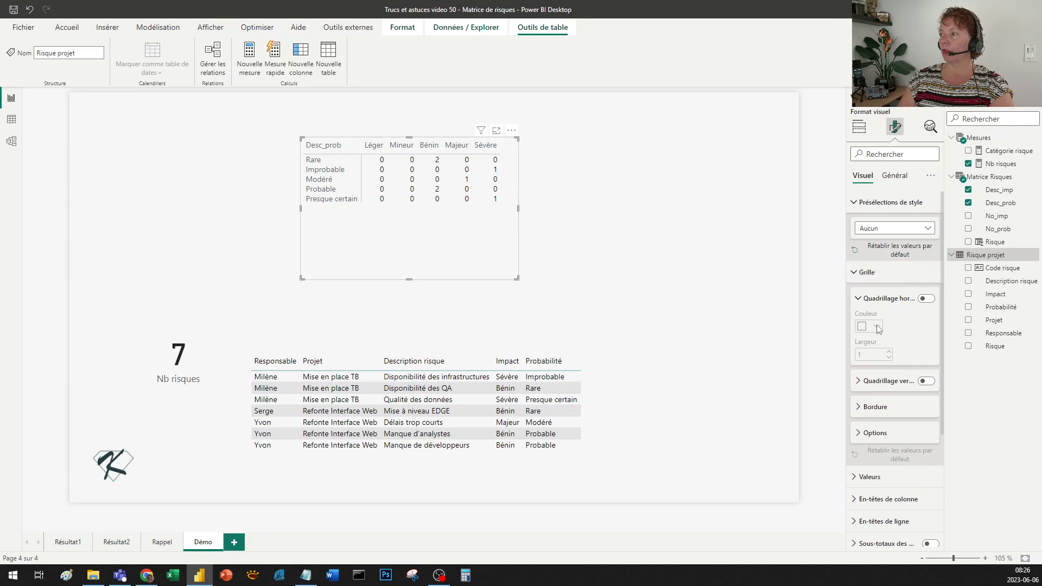
- Turn on the vertical and horizontal gridlines of the matrix
{"action": "scroll", "coordinate": [893, 336], "scroll_direction": "down", "scroll_amount": 2}
{"action": "left_click", "coordinate": [887, 274]}
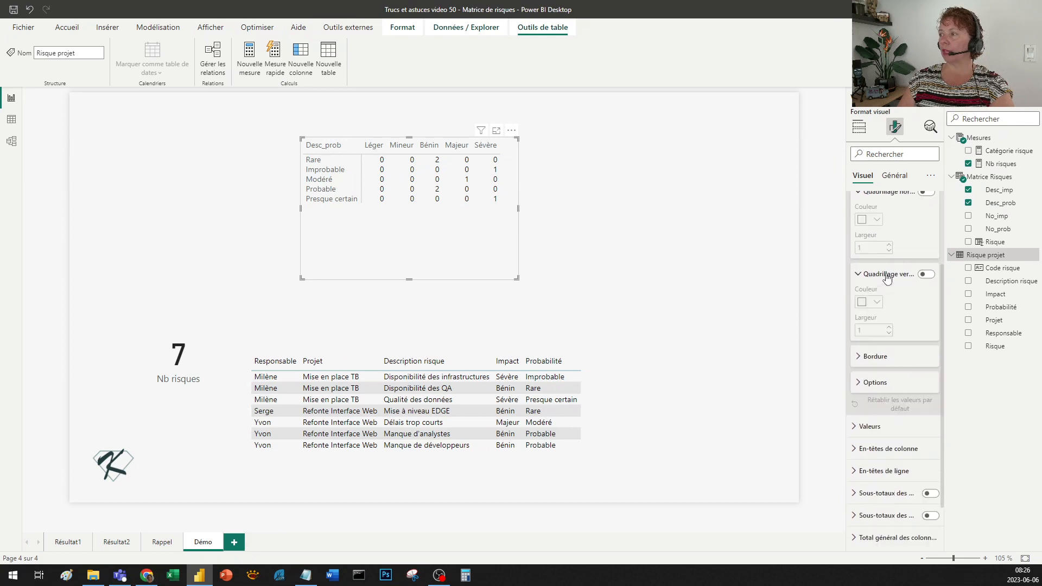
{"action": "left_click", "coordinate": [926, 274]}
{"action": "left_click", "coordinate": [926, 193]}
{"action": "scroll", "coordinate": [917, 217], "scroll_direction": "up", "scroll_amount": 2}
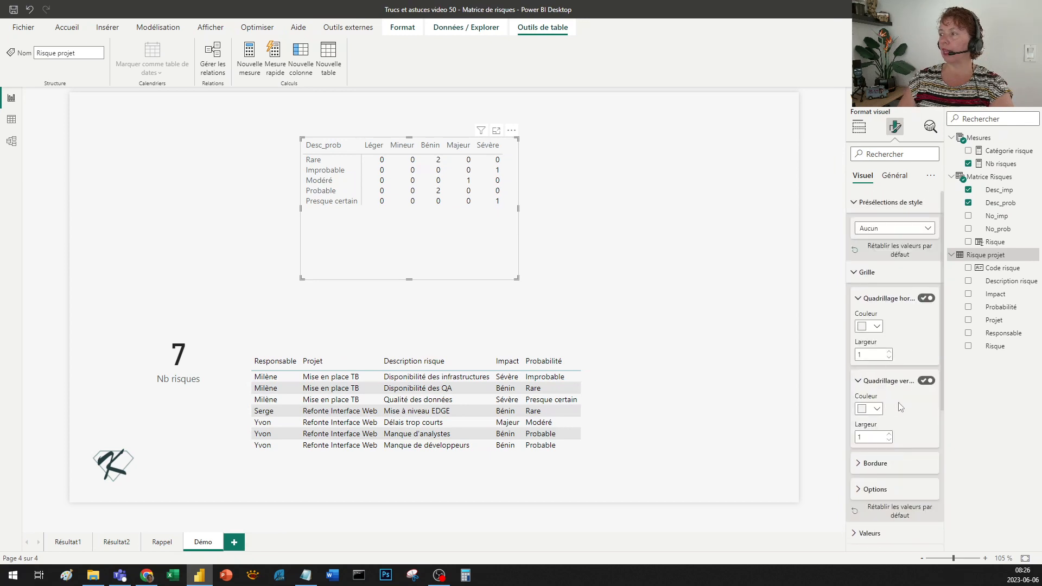
- Add right, left, bottom and top borders to the Tout section of the matrix
{"action": "scroll", "coordinate": [893, 404], "scroll_direction": "down", "scroll_amount": 2}
{"action": "left_click", "coordinate": [871, 357]}
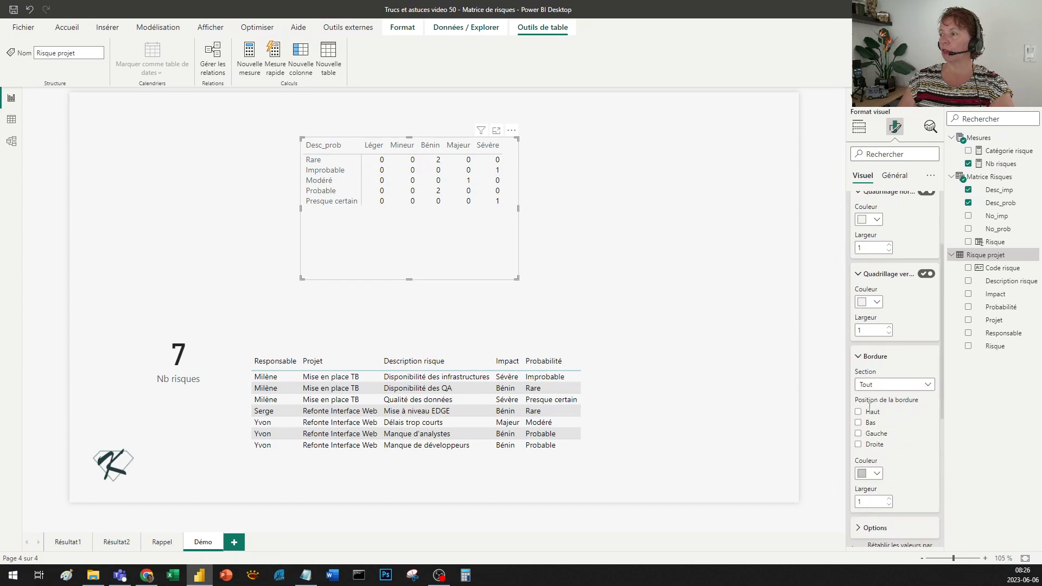
{"action": "left_click", "coordinate": [858, 444]}
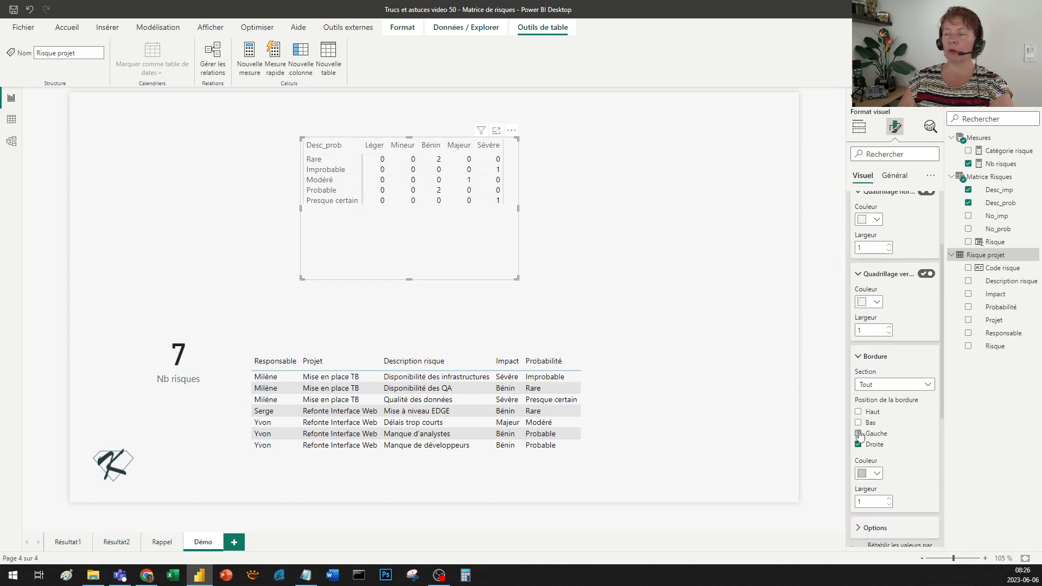
{"action": "left_click", "coordinate": [858, 433]}
{"action": "left_click", "coordinate": [858, 422]}
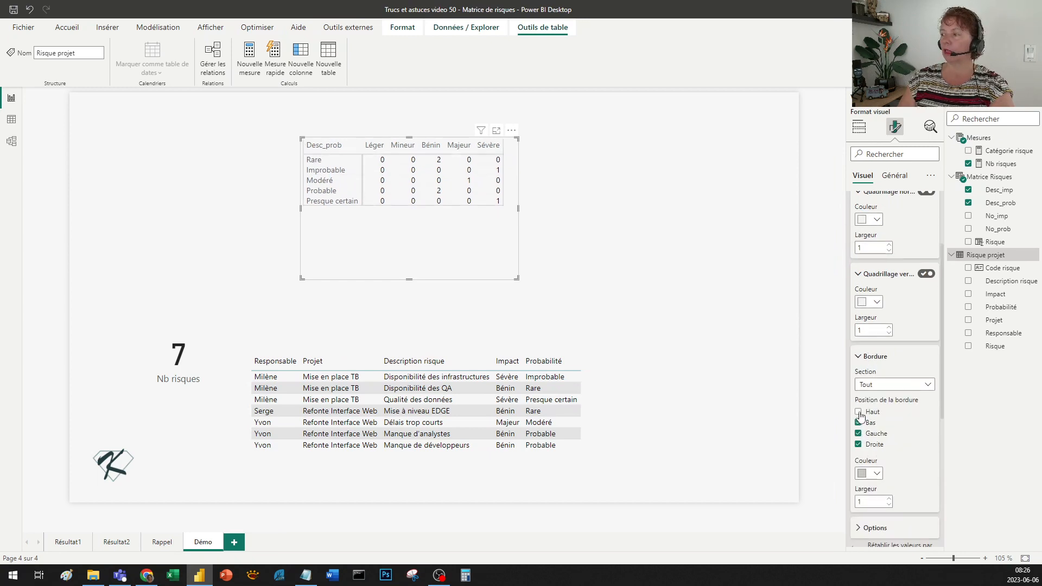
{"action": "left_click", "coordinate": [858, 413]}
- Set the vertical and horizontal gridline widths of the matrix to 2, keeping the border width at 1
{"action": "scroll", "coordinate": [921, 444], "scroll_direction": "down", "scroll_amount": 3}
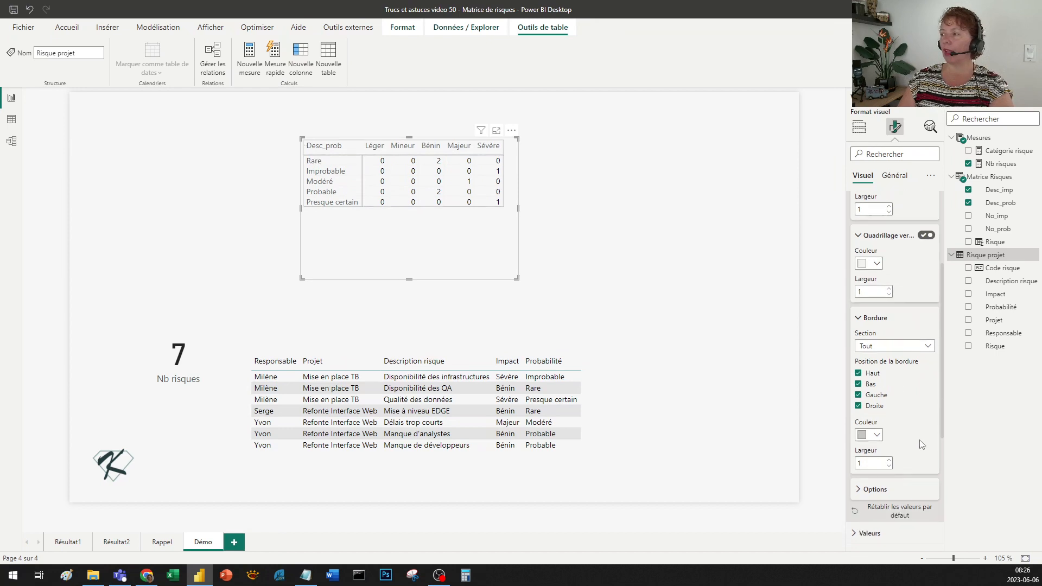
{"action": "left_click", "coordinate": [880, 423]}
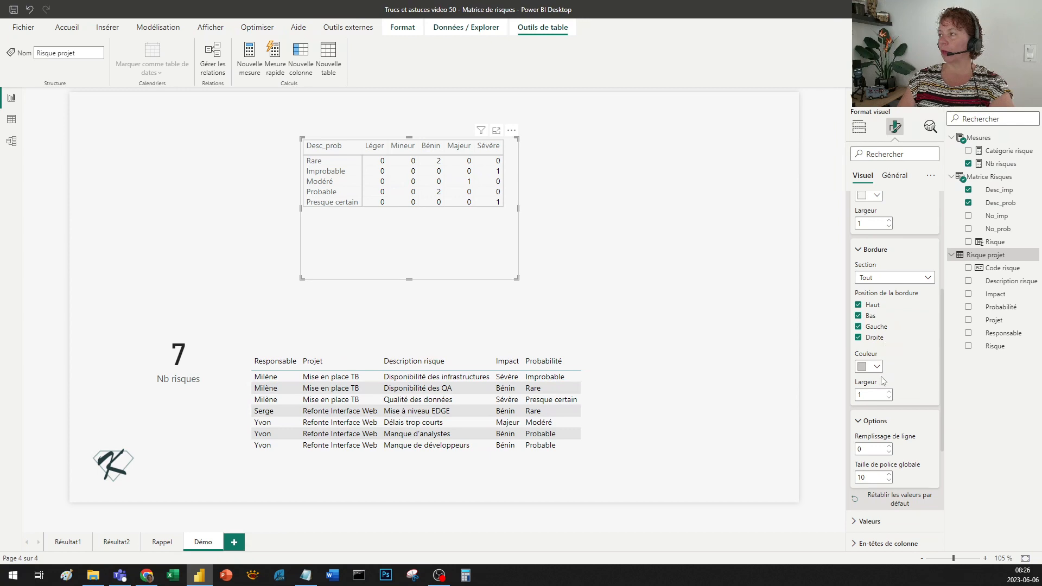
{"action": "left_click", "coordinate": [889, 391]}
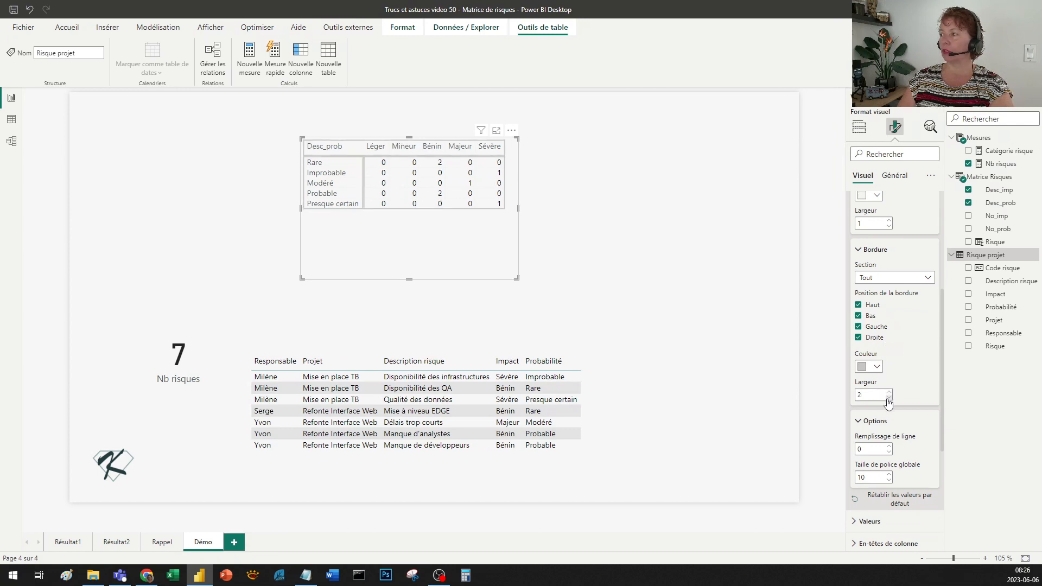
{"action": "left_click", "coordinate": [889, 398]}
{"action": "scroll", "coordinate": [902, 327], "scroll_direction": "up", "scroll_amount": 3}
{"action": "left_click", "coordinate": [889, 327]}
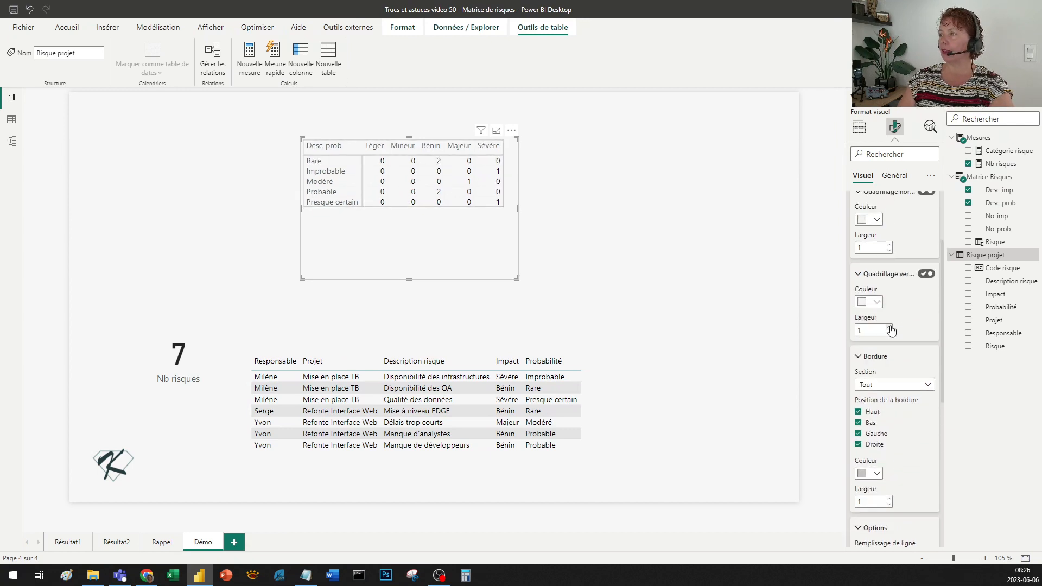
{"action": "left_click", "coordinate": [889, 244]}
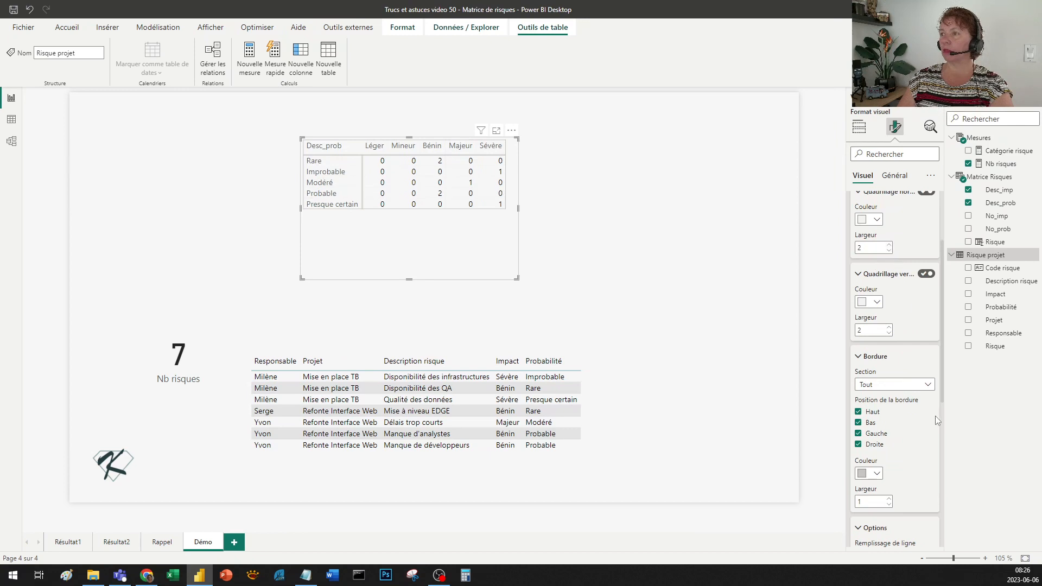
- Set the row padding (Remplissage de ligne) of the matrix to 6 and slightly widen the Léger column
{"action": "scroll", "coordinate": [935, 416], "scroll_direction": "down", "scroll_amount": 2}
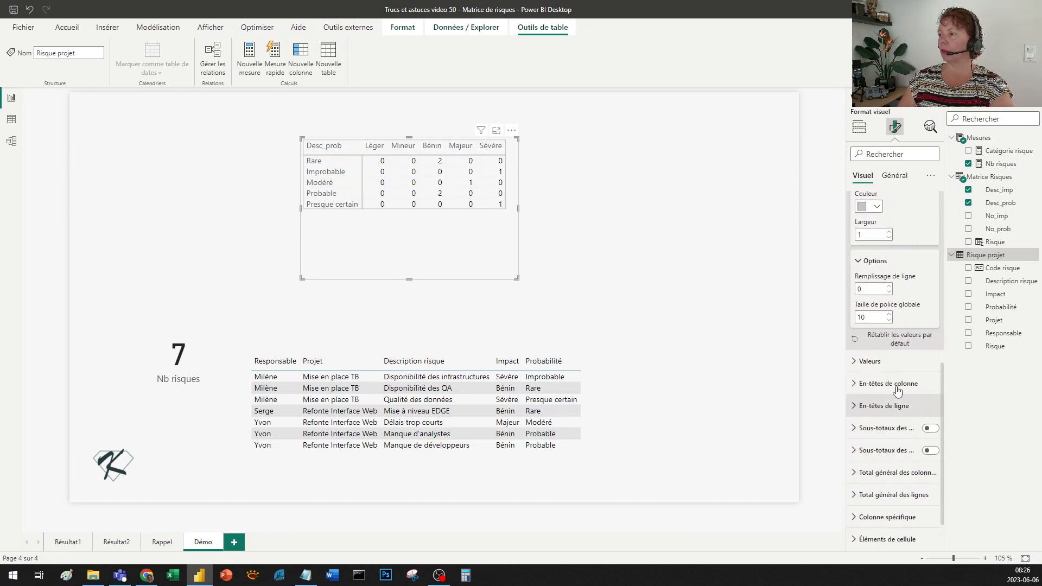
{"action": "left_click", "coordinate": [889, 286]}
{"action": "left_click", "coordinate": [888, 286]}
{"action": "left_click", "coordinate": [888, 286]}
{"action": "left_click", "coordinate": [888, 287]}
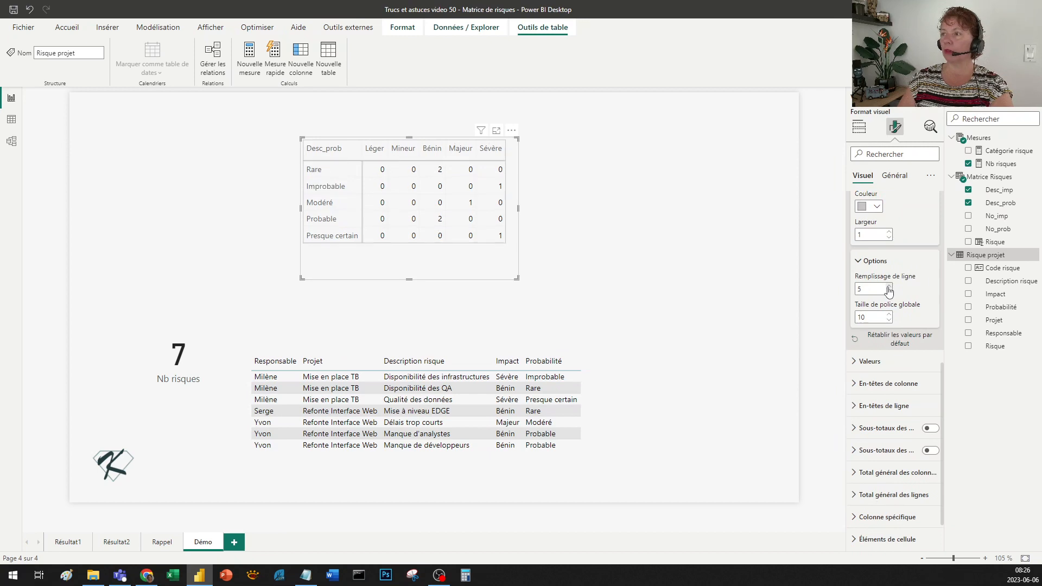
{"action": "left_click", "coordinate": [889, 286]}
{"action": "left_click_drag", "start_coordinate": [387, 156], "coordinate": [392, 159]}
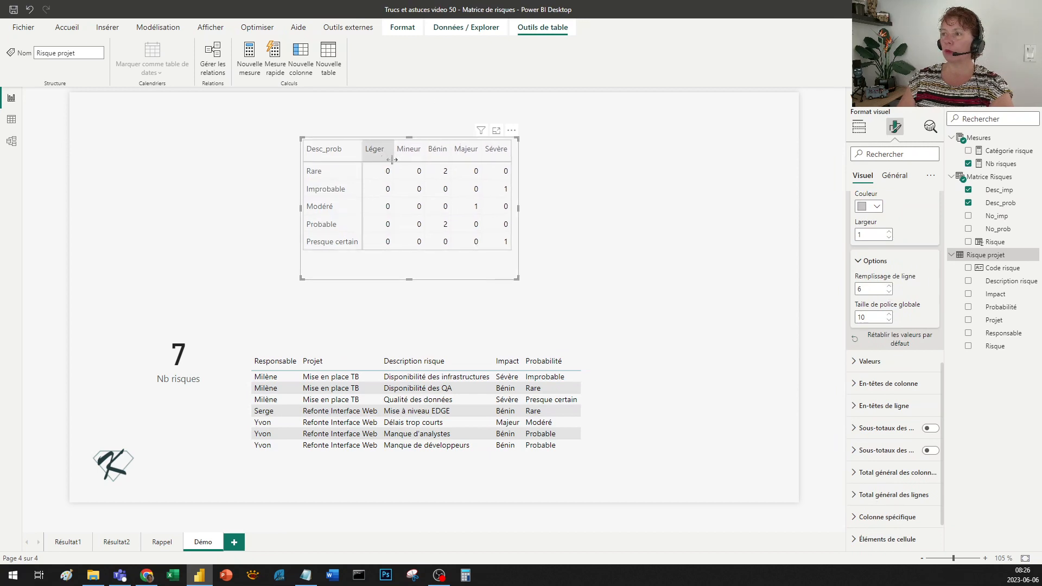
{"action": "left_click", "coordinate": [644, 206]}
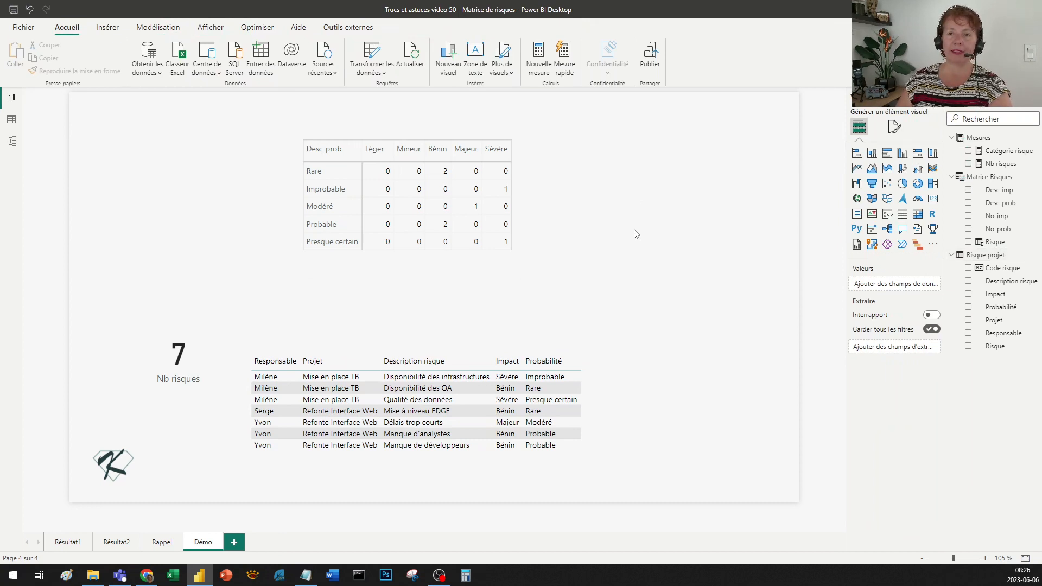
- Look at the Résultat1 report page and return to the Démo page
{"action": "left_click", "coordinate": [456, 266]}
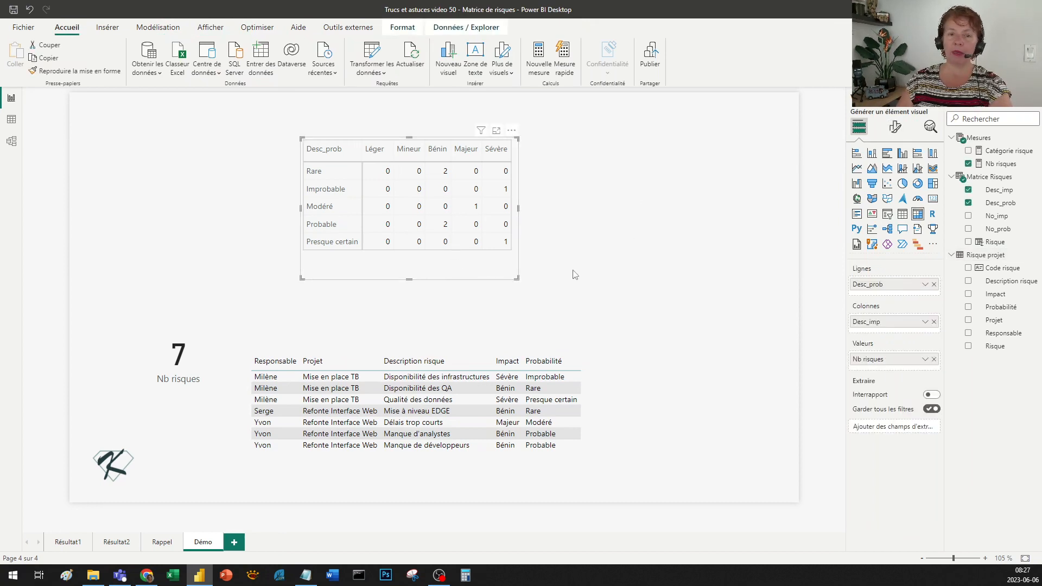
{"action": "left_click", "coordinate": [68, 545]}
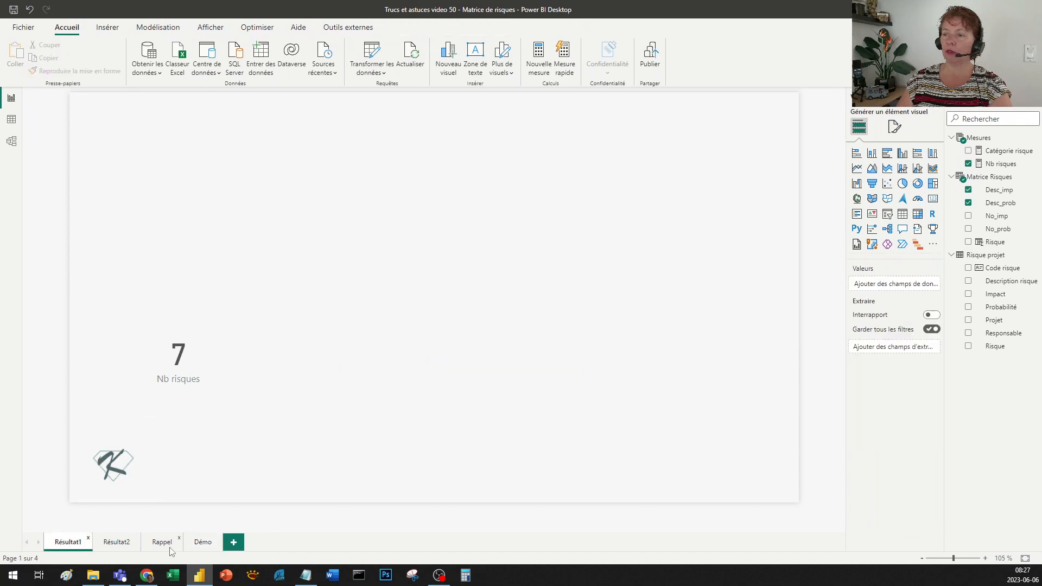
{"action": "left_click", "coordinate": [202, 542]}
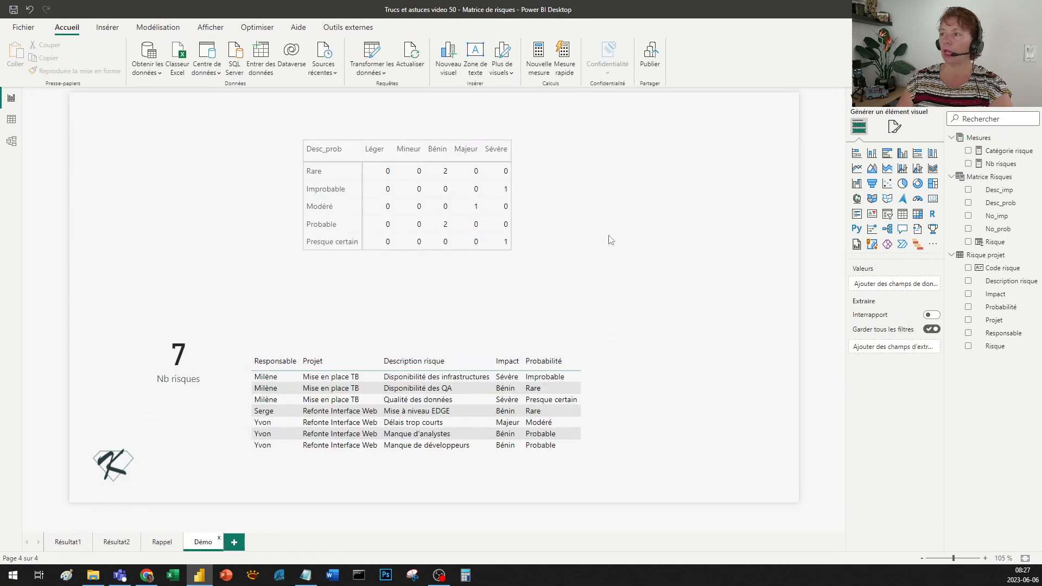
- Examine the DAX formula of the Catégorie risque measure, including the _produit multiplication and the IF thresholds for each color category
{"action": "left_click", "coordinate": [1005, 151]}
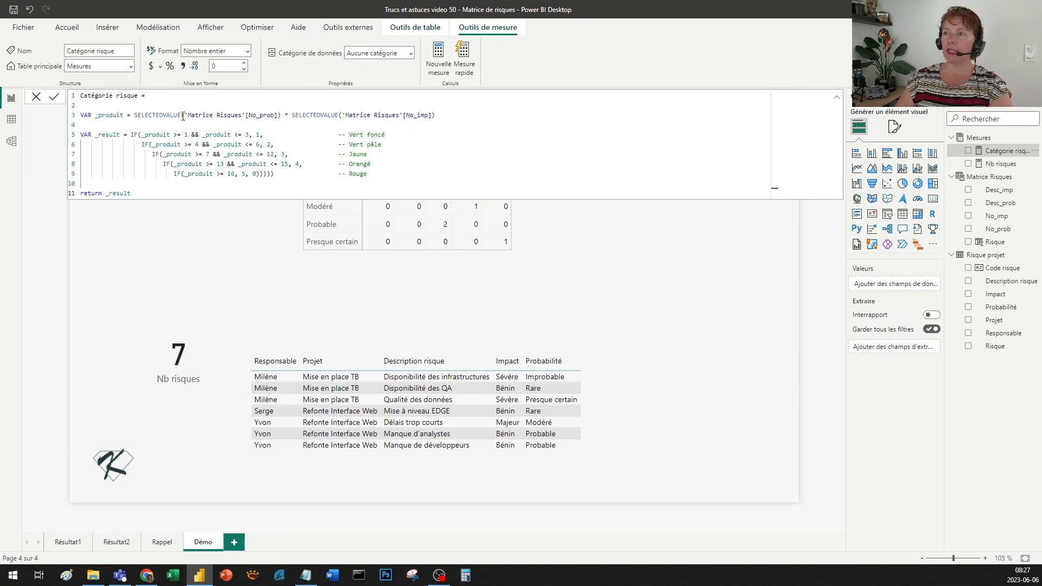
{"action": "left_click_drag", "start_coordinate": [181, 116], "coordinate": [281, 115]}
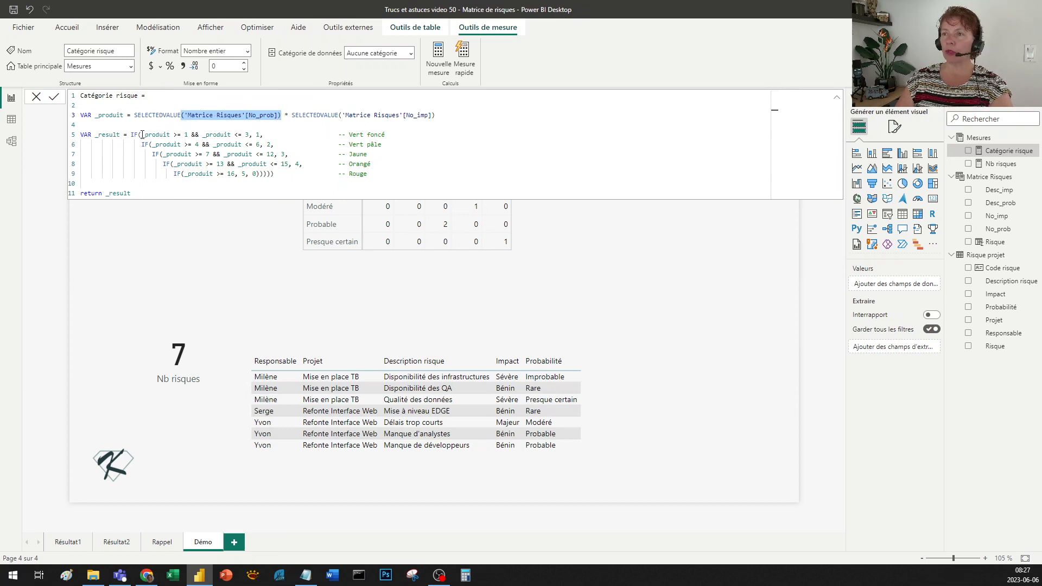
{"action": "left_click", "coordinate": [172, 135]}
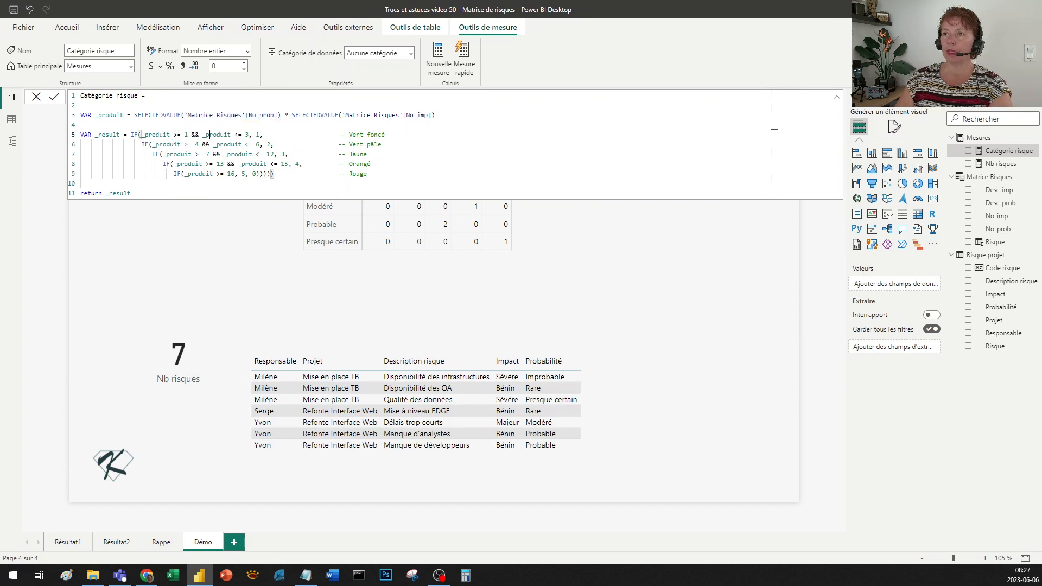
{"action": "left_click", "coordinate": [182, 135]}
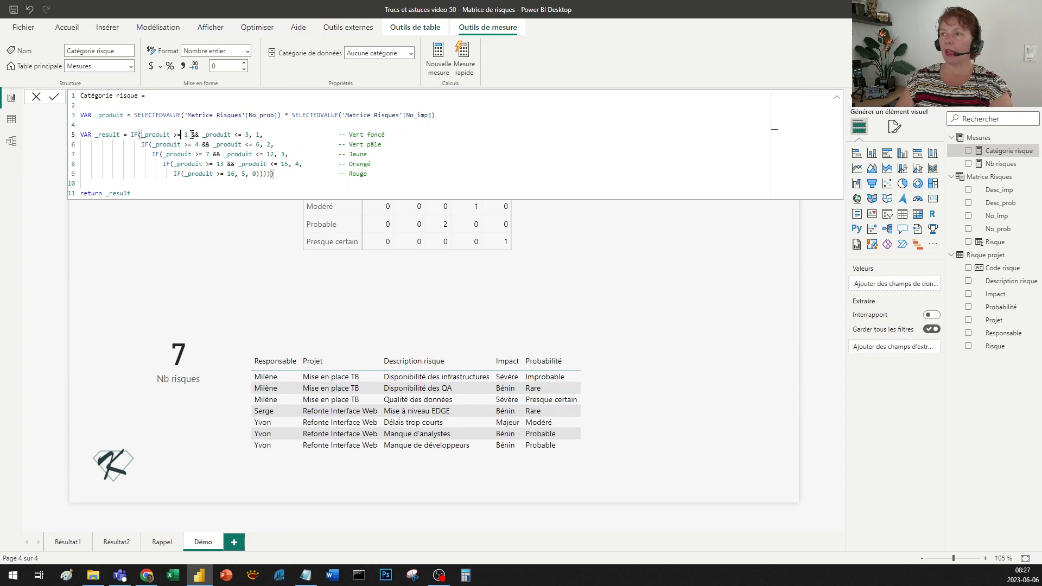
{"action": "double_click", "coordinate": [258, 134]}
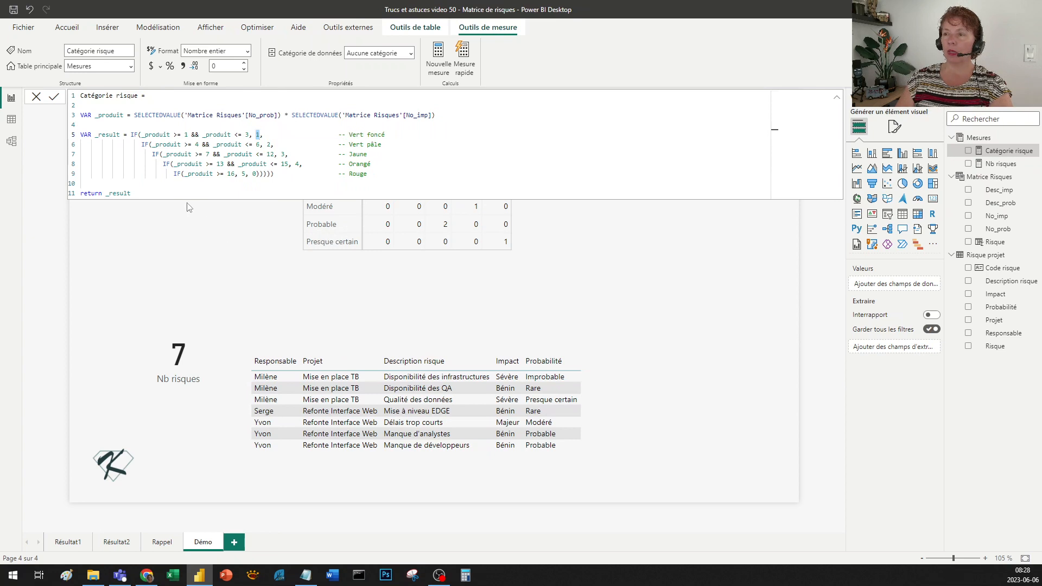
{"action": "left_click", "coordinate": [252, 237]}
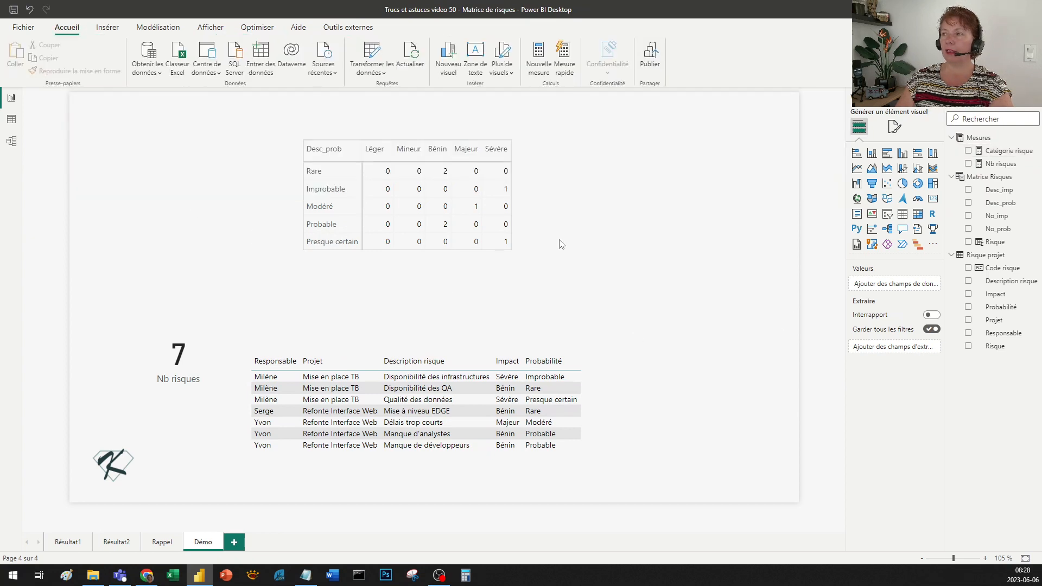
- Start conditional background color formatting for Nb risques in the matrix, using the Règles style based on the Catégorie risque measure
{"action": "left_click", "coordinate": [513, 262]}
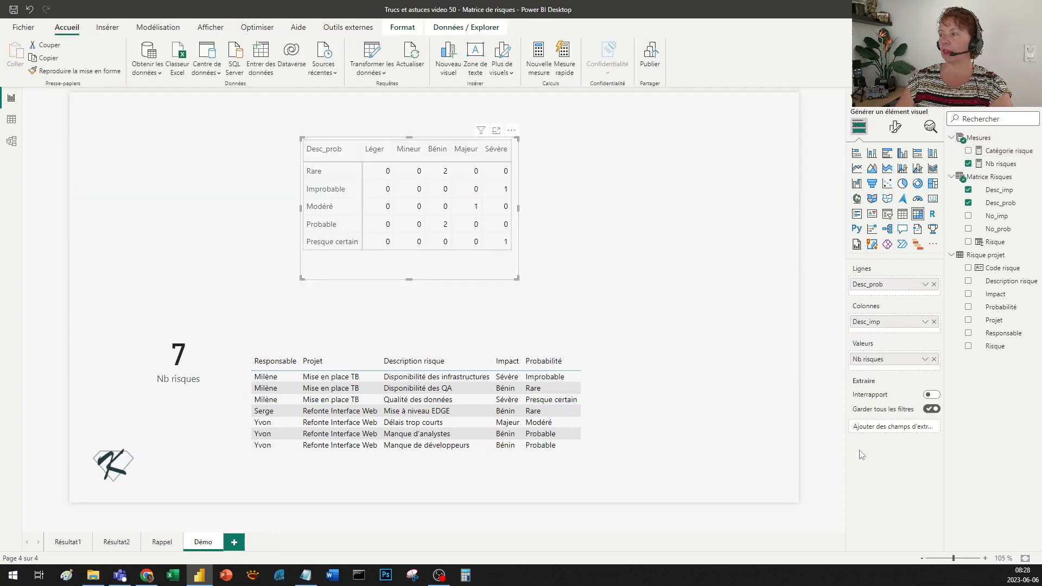
{"action": "left_click", "coordinate": [925, 362]}
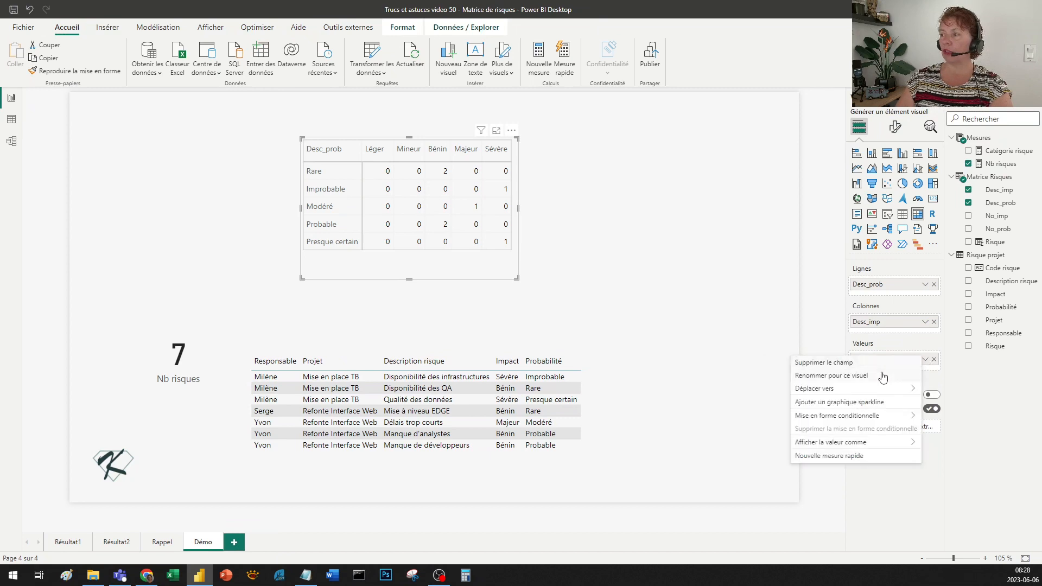
{"action": "mouse_move", "coordinate": [875, 416]}
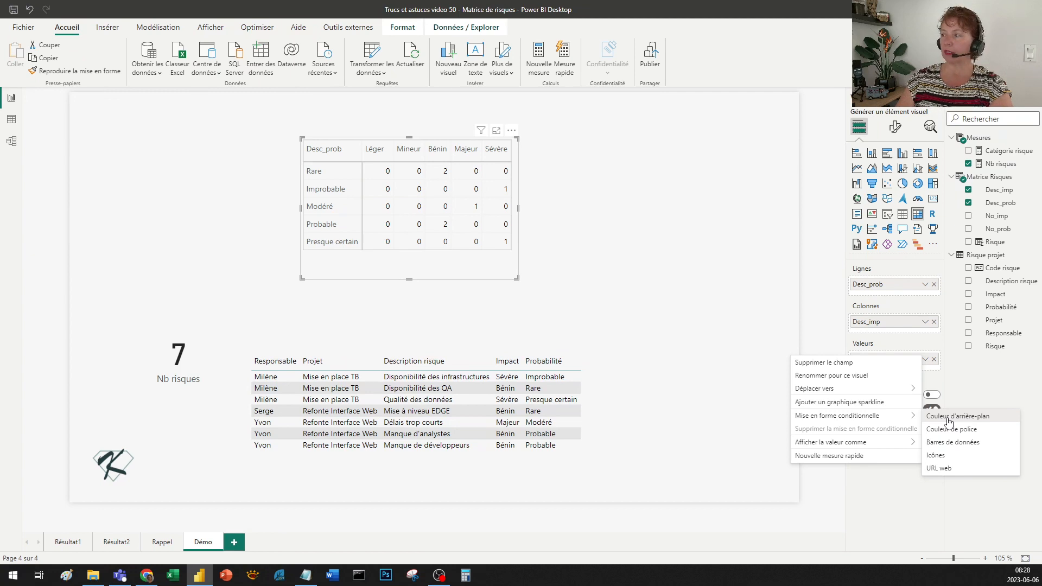
{"action": "left_click", "coordinate": [949, 417]}
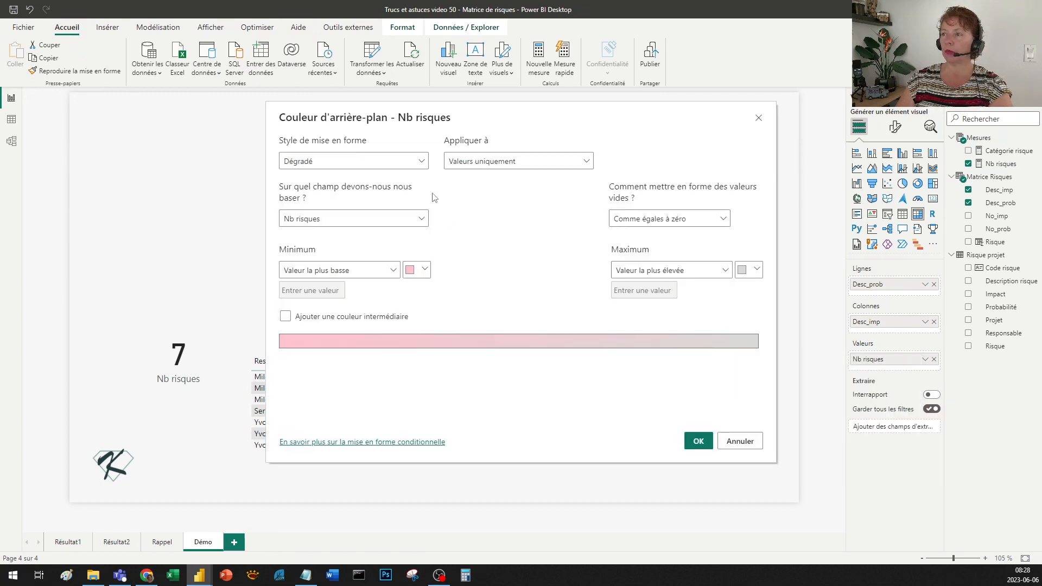
{"action": "left_click", "coordinate": [393, 166]}
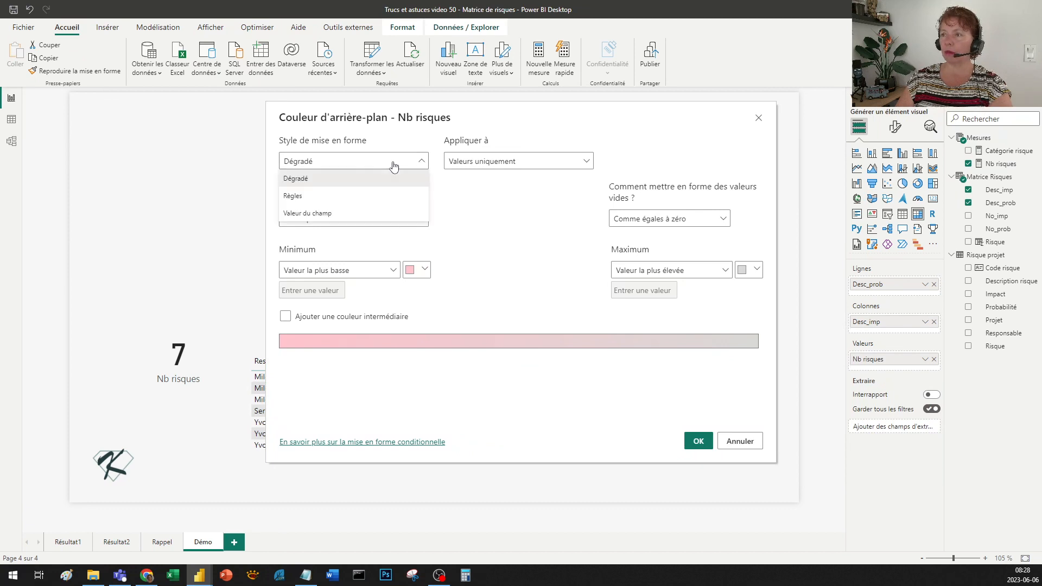
{"action": "left_click", "coordinate": [345, 200]}
{"action": "left_click", "coordinate": [346, 220]}
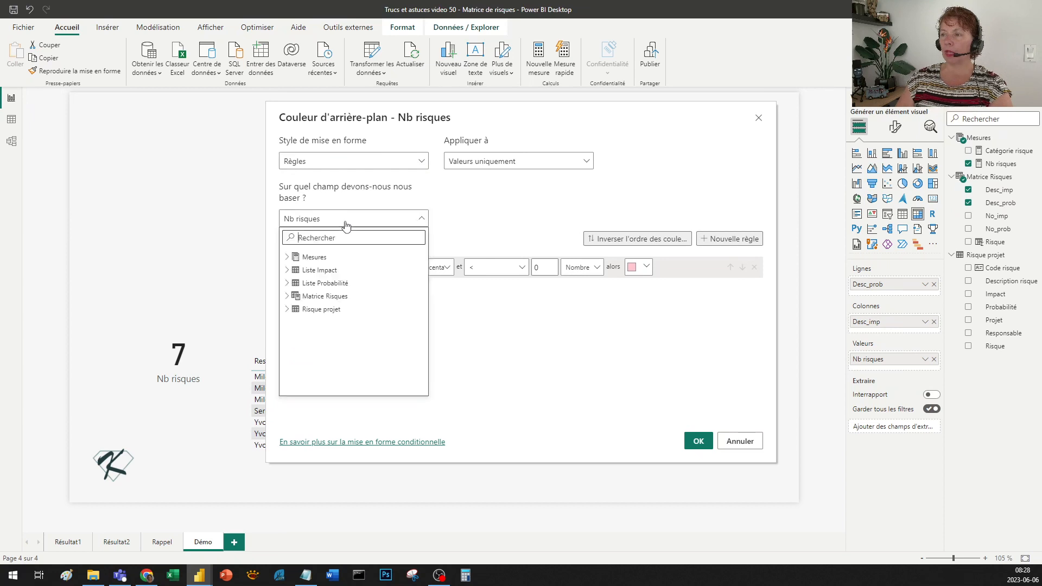
{"action": "left_click", "coordinate": [288, 257]}
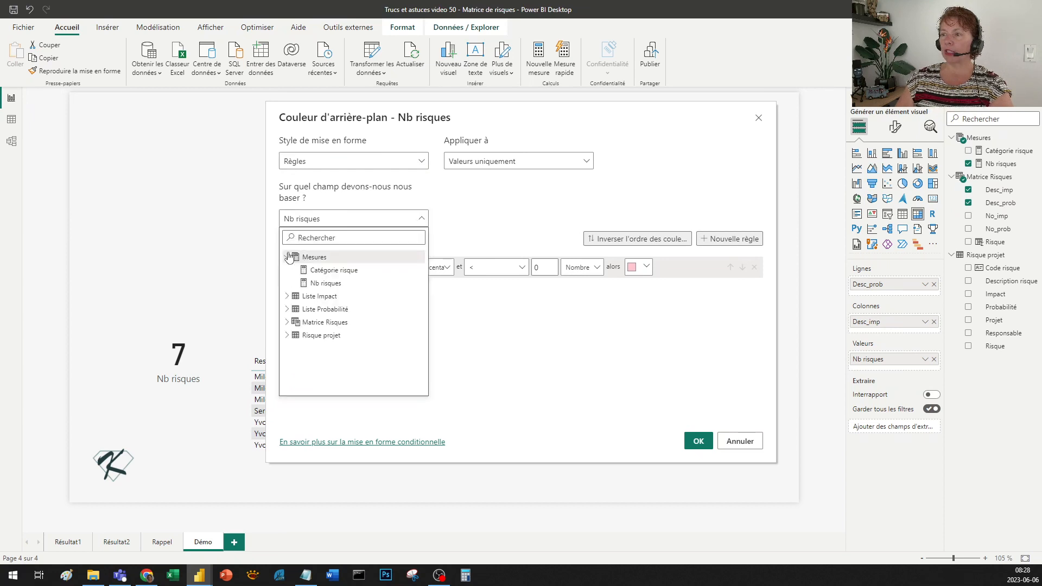
{"action": "left_click", "coordinate": [337, 271]}
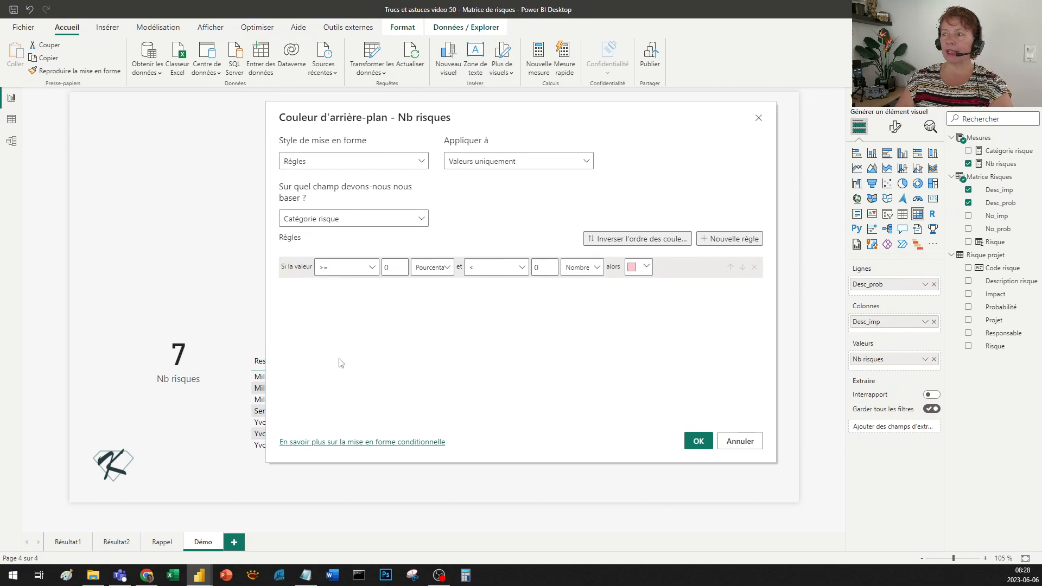
- Add four more rules to the background color formatting, making five in total
{"action": "left_click", "coordinate": [737, 241]}
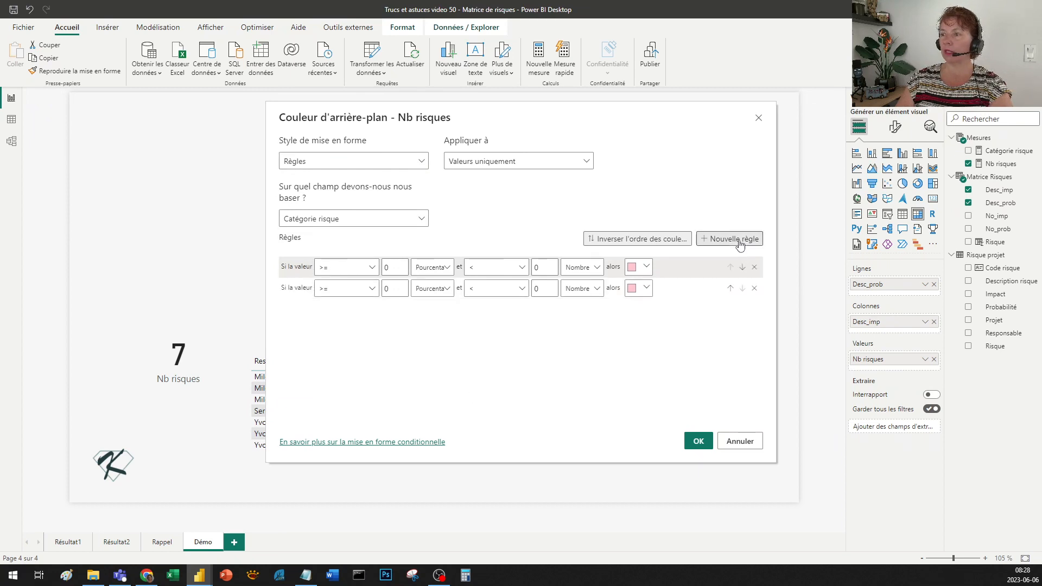
{"action": "left_click", "coordinate": [739, 242]}
{"action": "left_click", "coordinate": [738, 242]}
{"action": "left_click", "coordinate": [739, 242]}
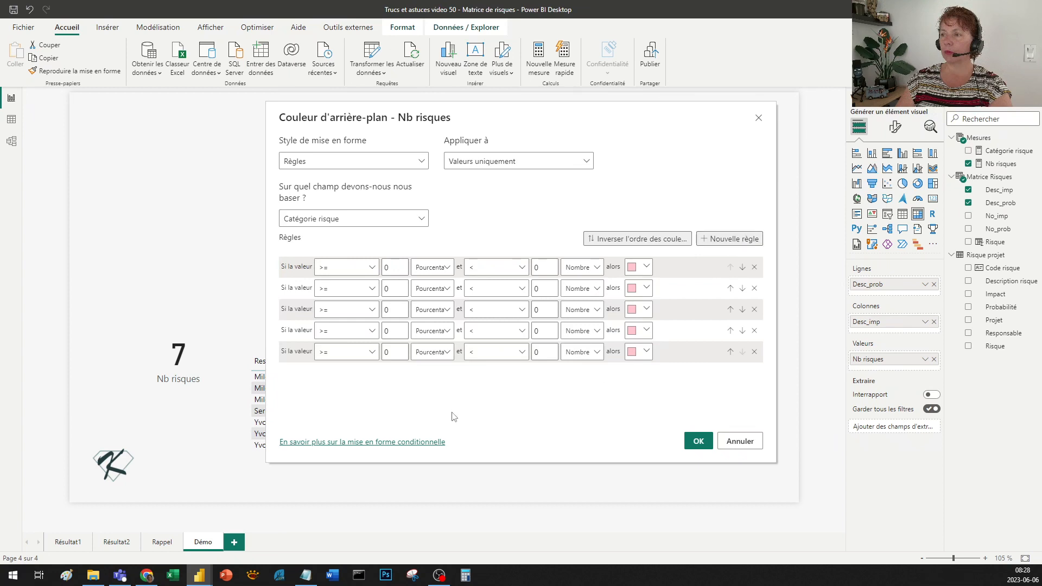
- Set the comparison operator of all five background color rules to =
{"action": "left_click", "coordinate": [370, 273]}
{"action": "left_click", "coordinate": [347, 320]}
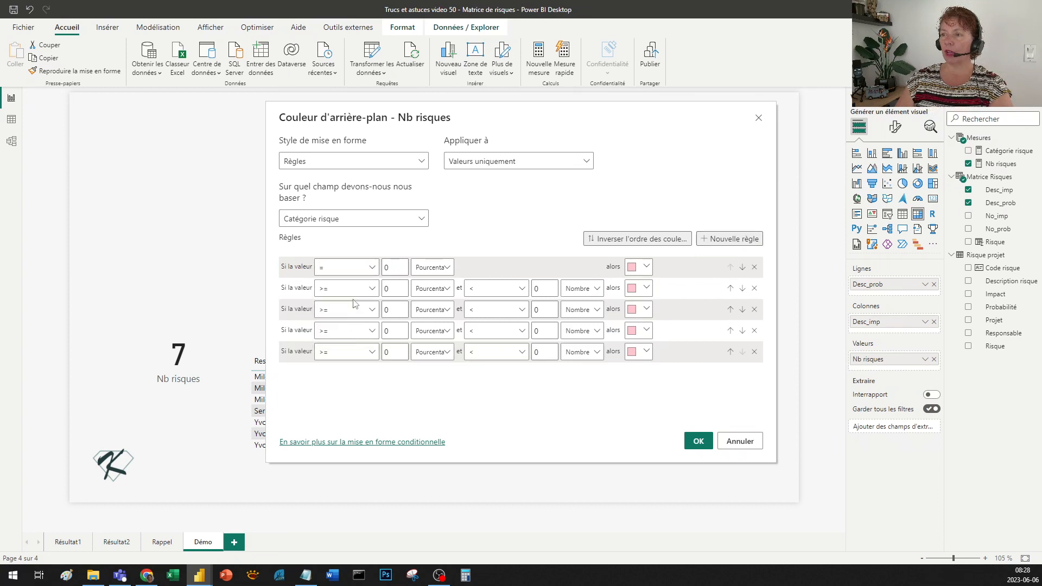
{"action": "left_click", "coordinate": [353, 289]}
{"action": "left_click", "coordinate": [344, 343]}
{"action": "left_click", "coordinate": [349, 331]}
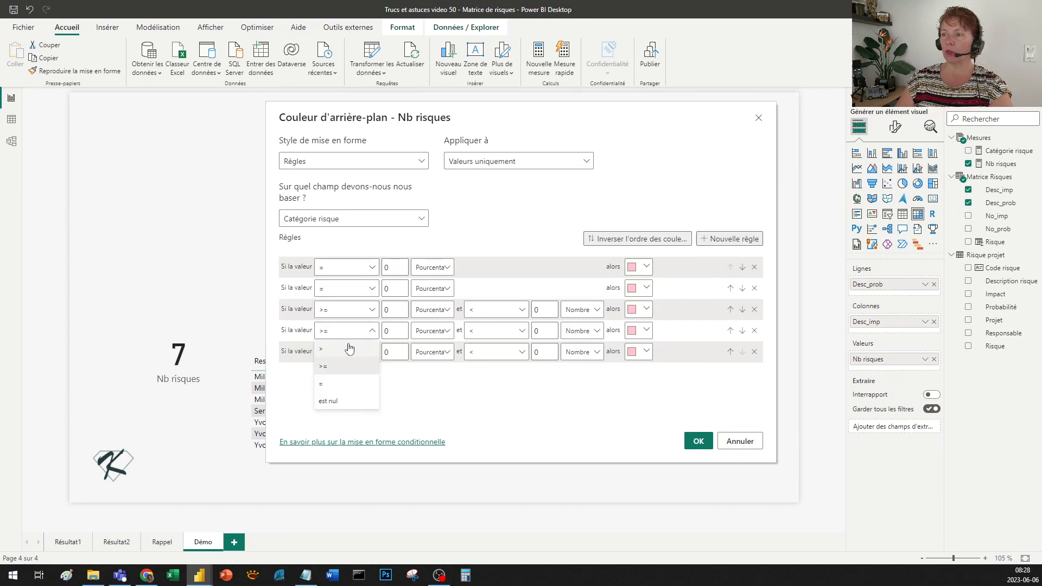
{"action": "left_click", "coordinate": [332, 385]}
{"action": "left_click", "coordinate": [341, 310]}
{"action": "left_click", "coordinate": [342, 363]}
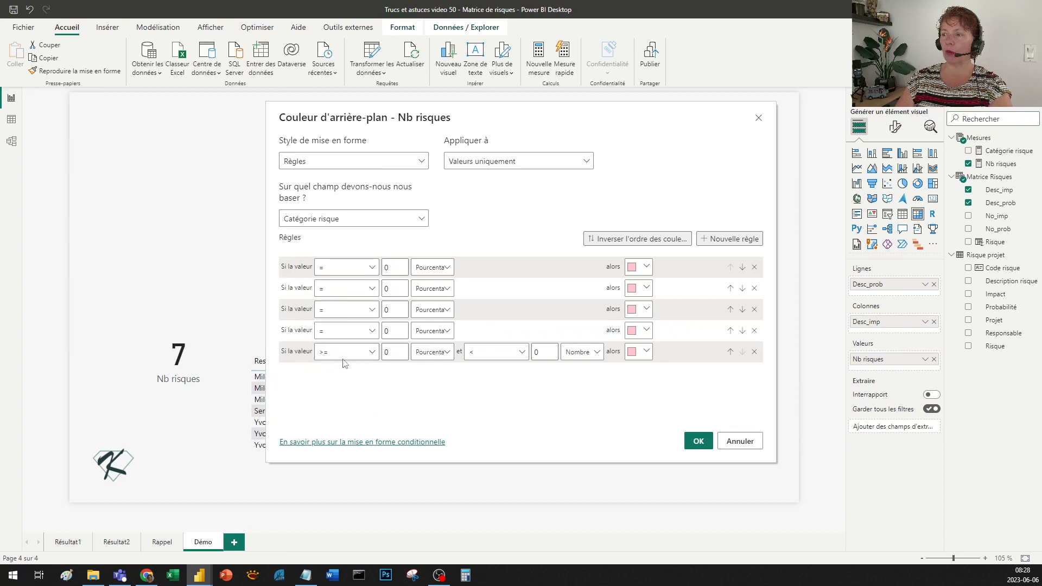
{"action": "left_click", "coordinate": [344, 353]}
{"action": "left_click", "coordinate": [325, 405]}
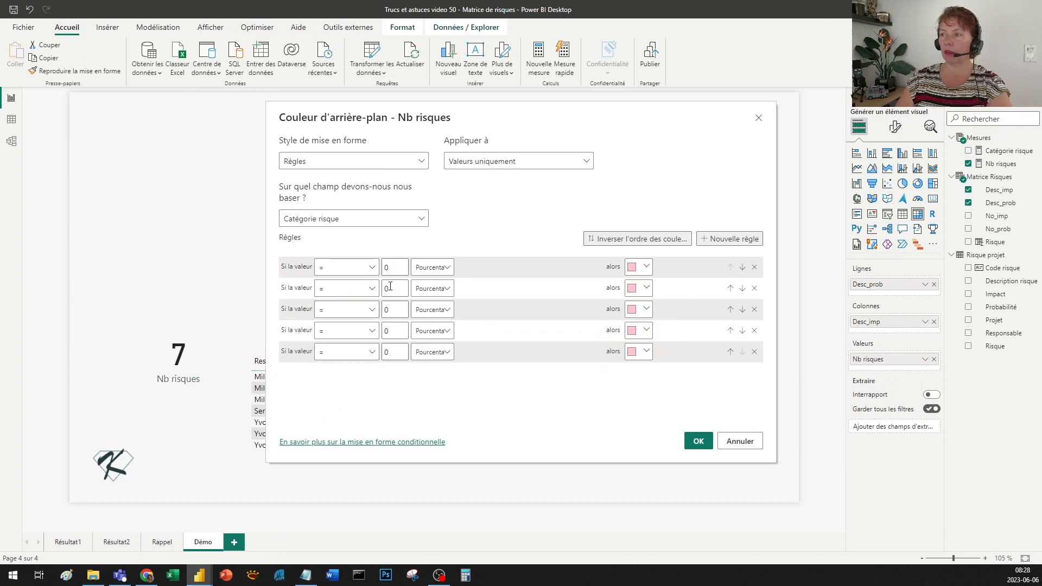
- Set the comparison values of the five background color rules to 1, 2, 3, 4 and 5 in order
{"action": "double_click", "coordinate": [385, 267]}
{"action": "type", "text": "1"}
{"action": "double_click", "coordinate": [387, 289]}
{"action": "type", "text": "2"}
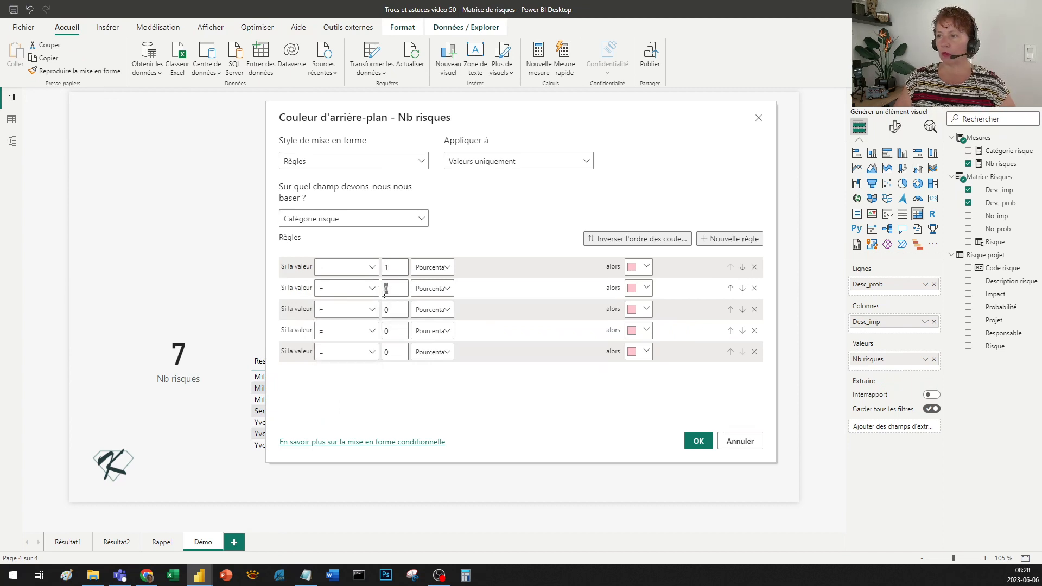
{"action": "double_click", "coordinate": [397, 311]}
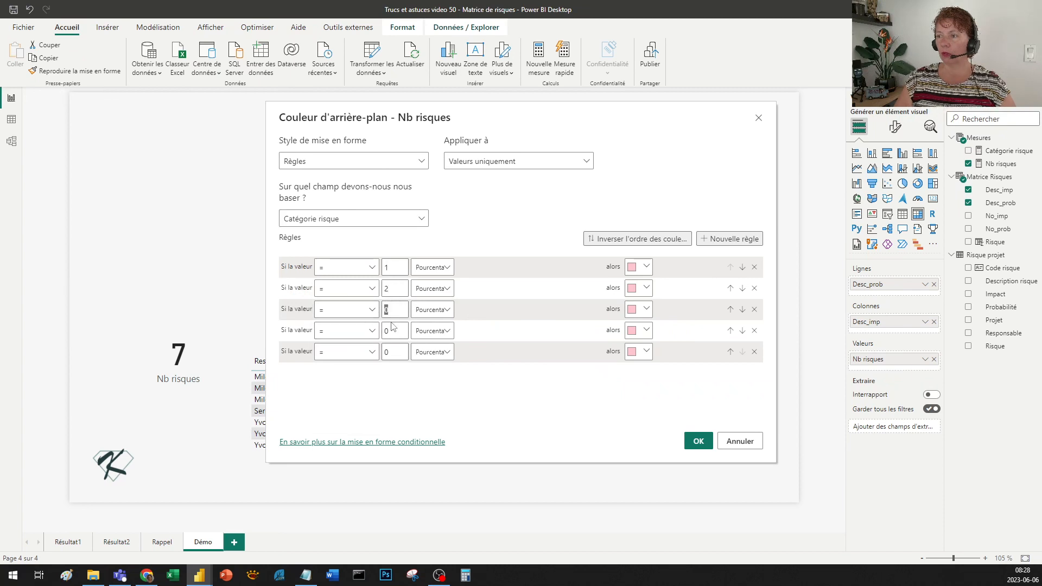
{"action": "type", "text": "3"}
{"action": "double_click", "coordinate": [392, 331]}
{"action": "type", "text": "4"}
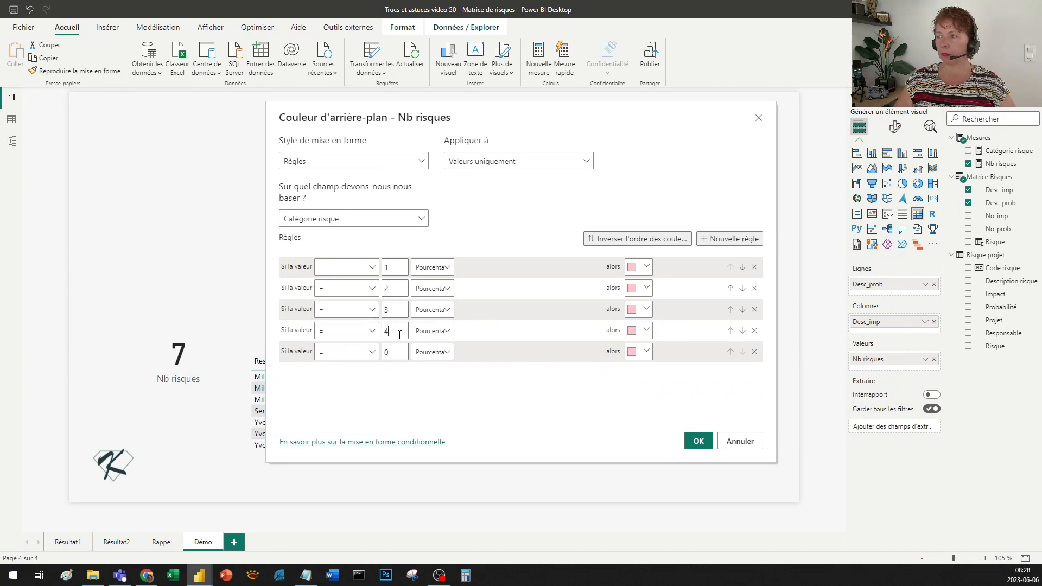
{"action": "double_click", "coordinate": [386, 352]}
{"action": "type", "text": "5"}
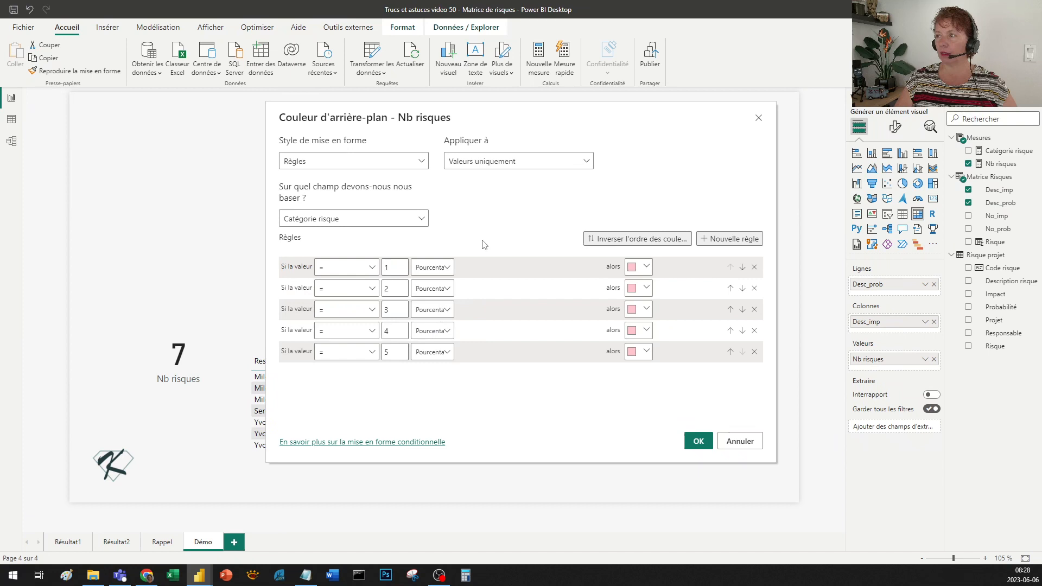
- Set the value type of all five background color rules to Nombre
{"action": "left_click", "coordinate": [447, 267]}
{"action": "left_click", "coordinate": [440, 294]}
{"action": "left_click", "coordinate": [440, 293]}
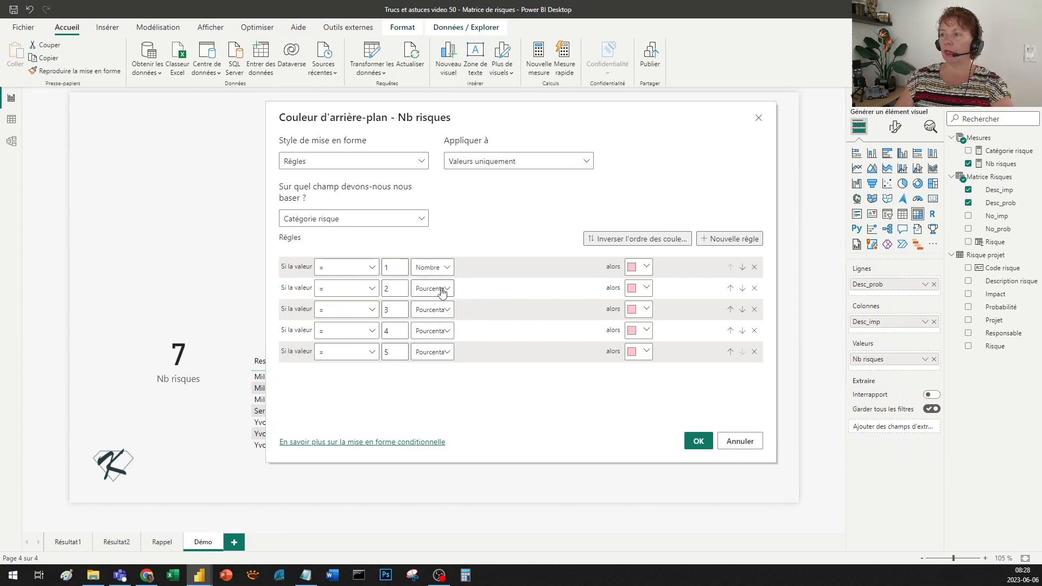
{"action": "left_click", "coordinate": [434, 306]}
{"action": "left_click", "coordinate": [437, 309]}
{"action": "left_click", "coordinate": [435, 328]}
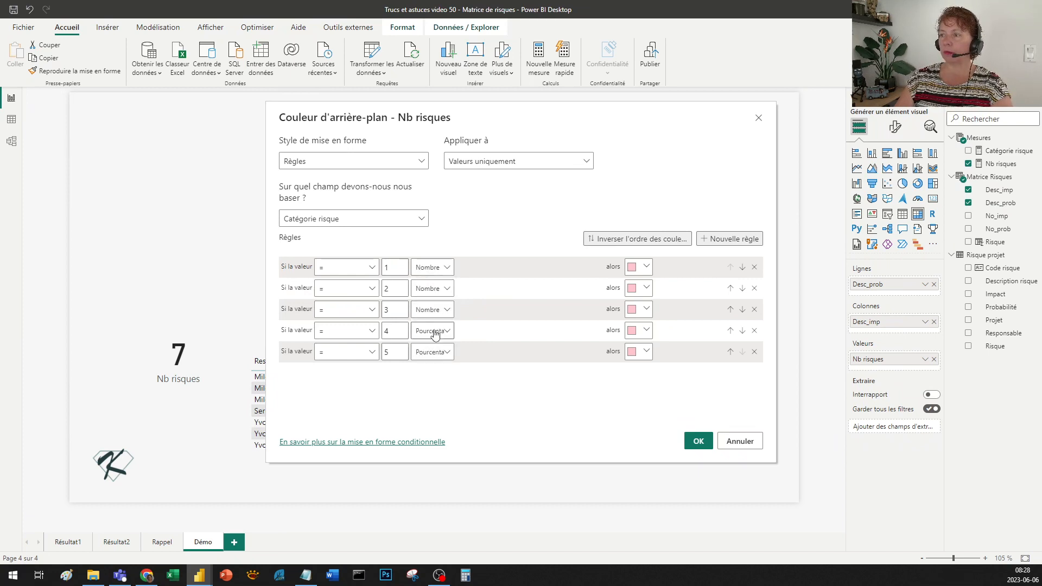
{"action": "left_click", "coordinate": [434, 331]}
{"action": "left_click", "coordinate": [431, 349]}
{"action": "left_click", "coordinate": [434, 354]}
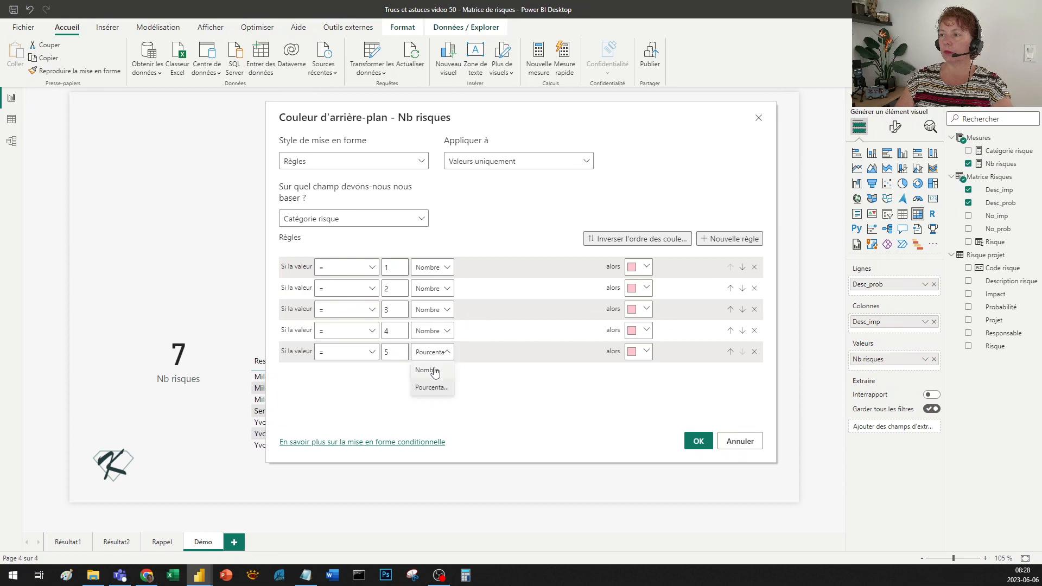
{"action": "left_click", "coordinate": [432, 370]}
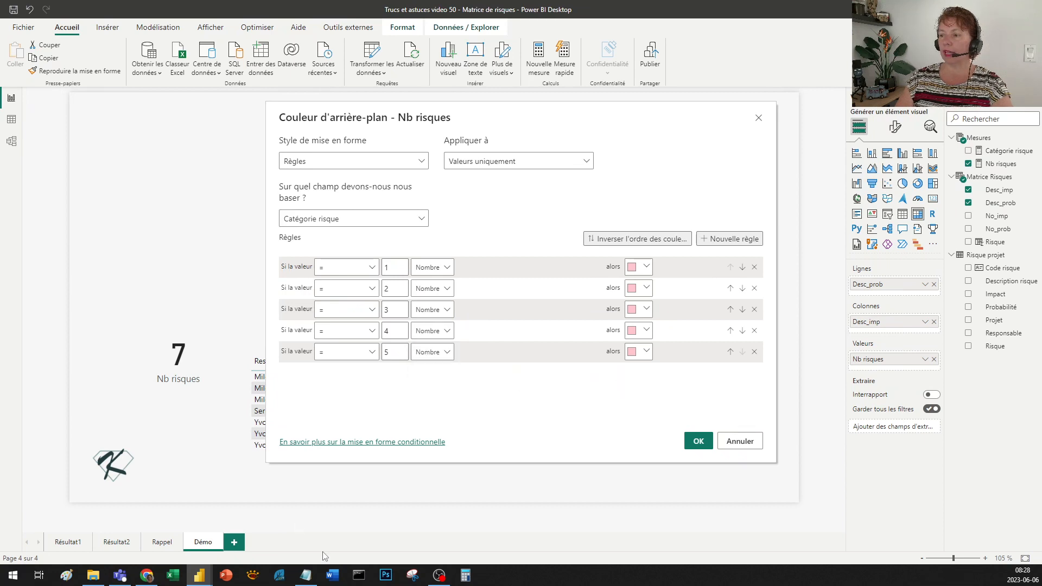
- Set the color of the rule for value 1 to the green #3EA43C, using the hex code from the notepad window
{"action": "left_click", "coordinate": [306, 576]}
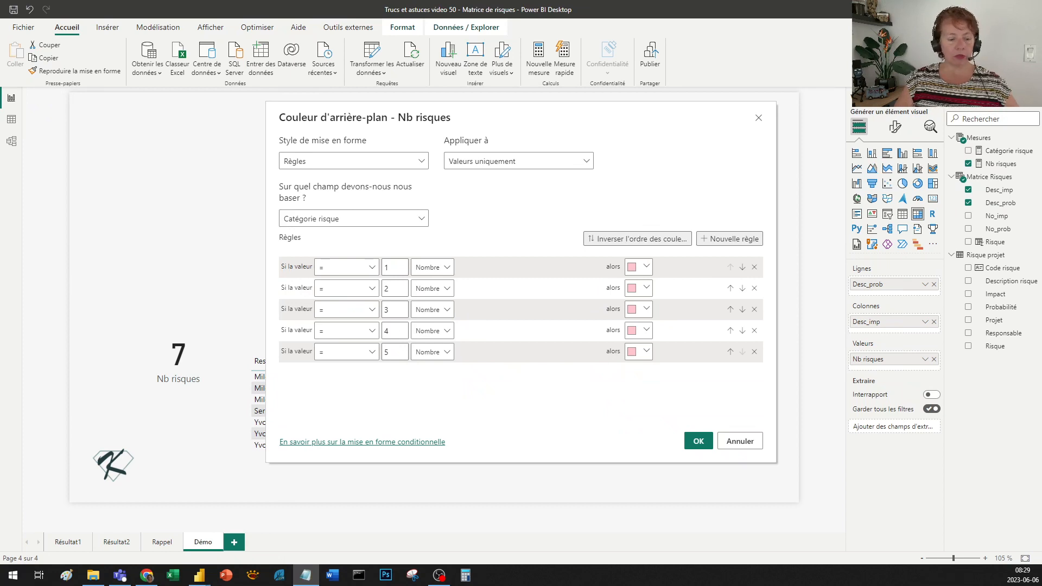
{"action": "left_click", "coordinate": [646, 266]}
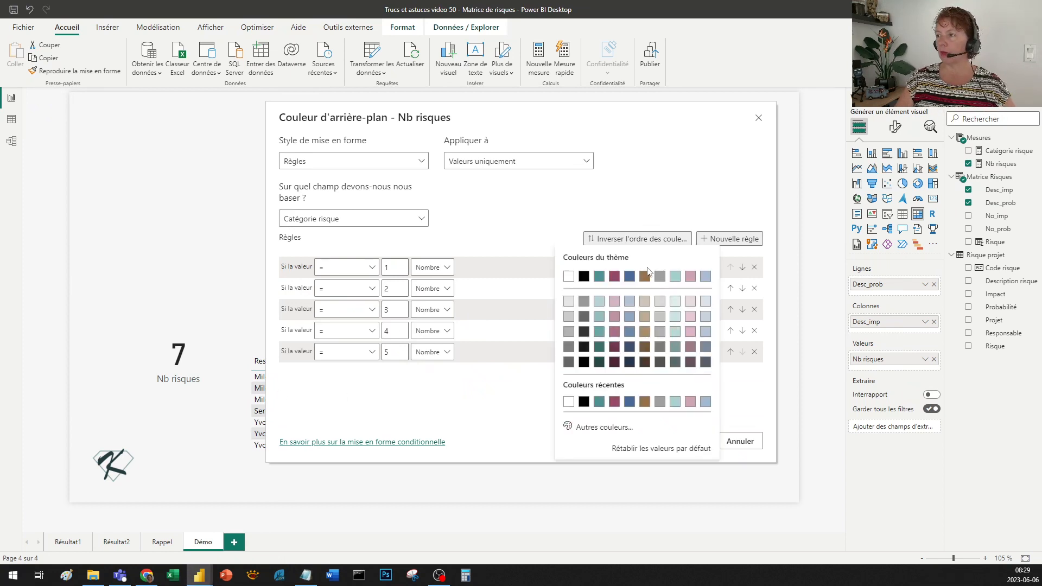
{"action": "left_click", "coordinate": [599, 427]}
{"action": "key", "text": "ctrl+v"}
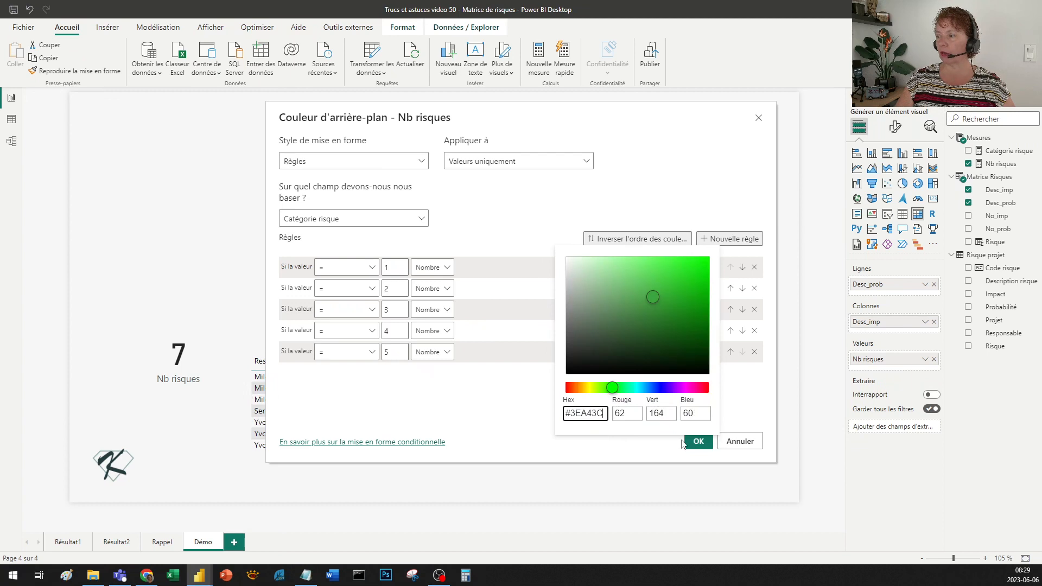
{"action": "left_click", "coordinate": [484, 396]}
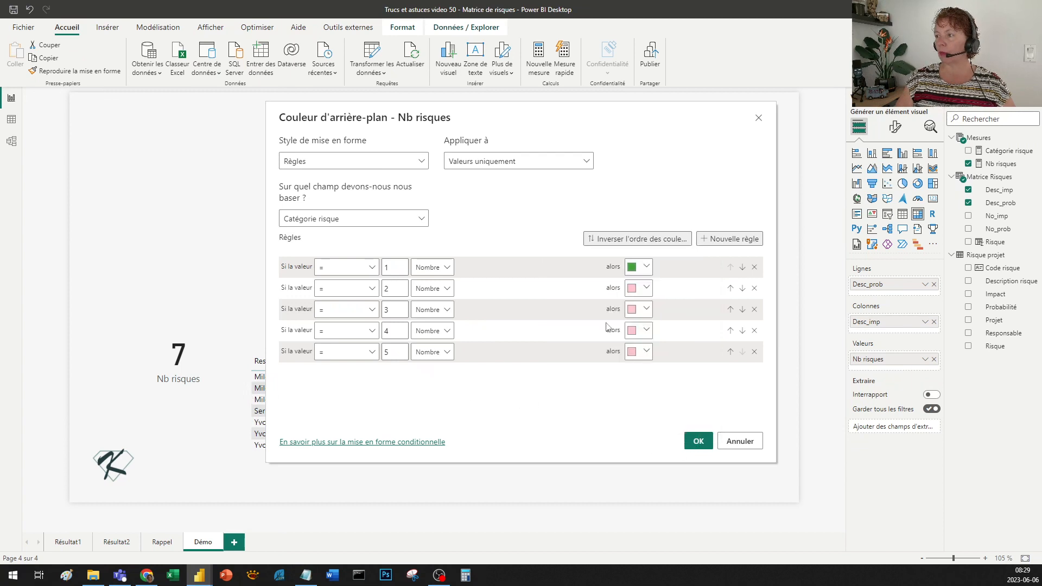
- Try to apply a custom hex color from the notepad window to the rule for value 2
{"action": "key", "text": "alt+Tab"}
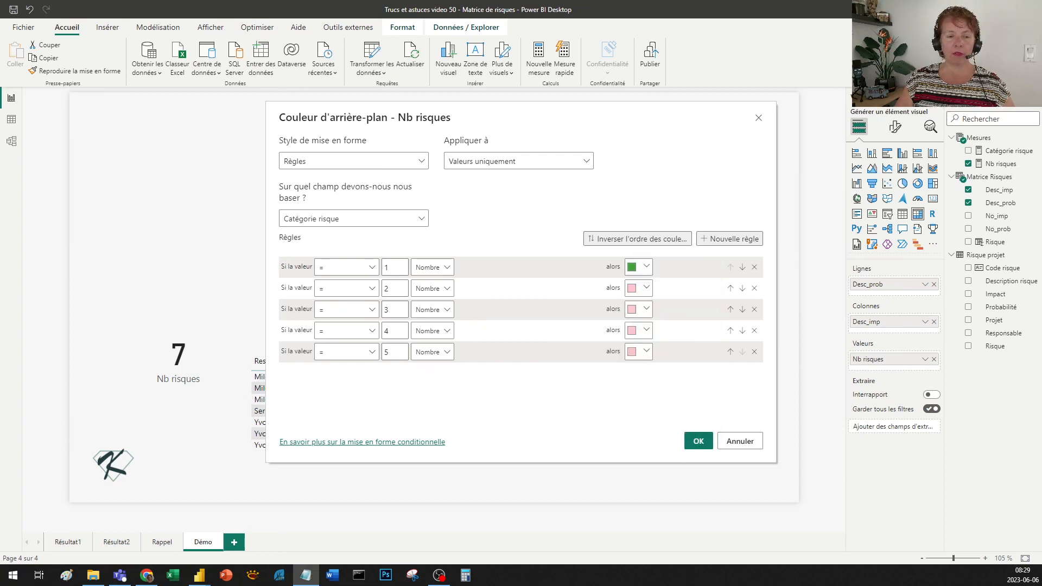
{"action": "left_click", "coordinate": [646, 288]}
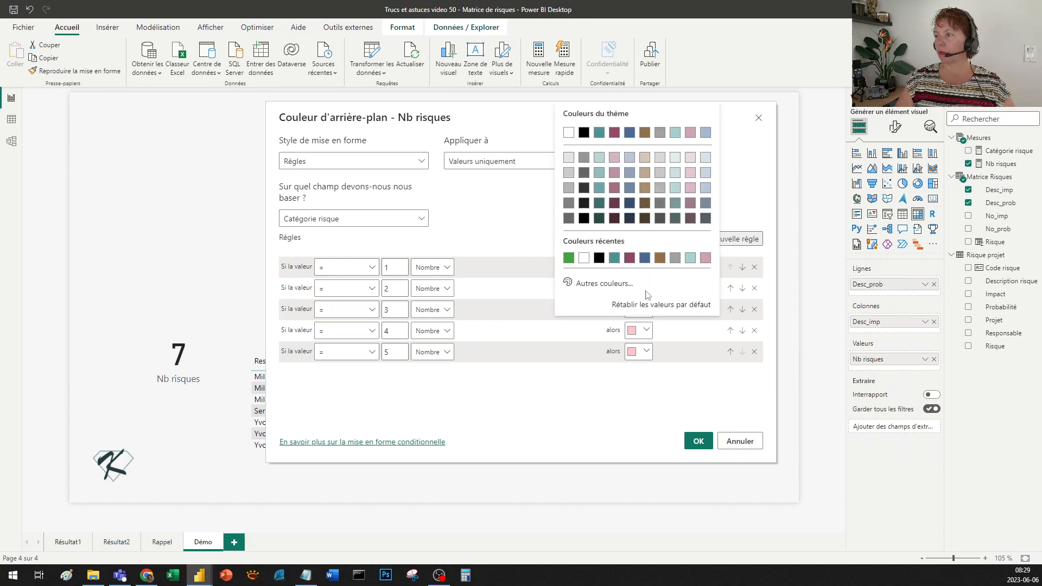
{"action": "left_click", "coordinate": [604, 284]}
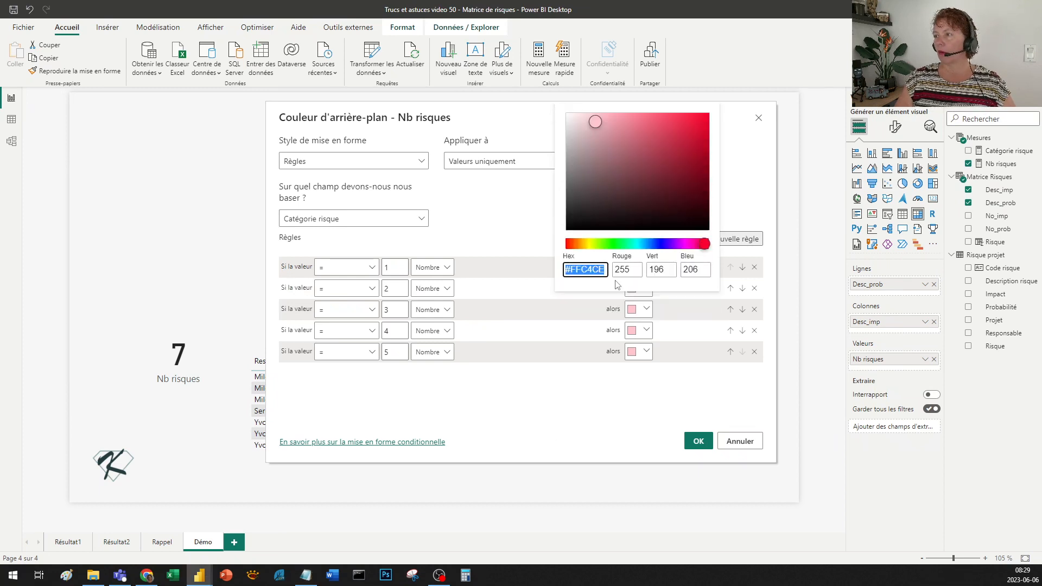
{"action": "type", "text": "#04D37"}
{"action": "left_click", "coordinate": [548, 424]}
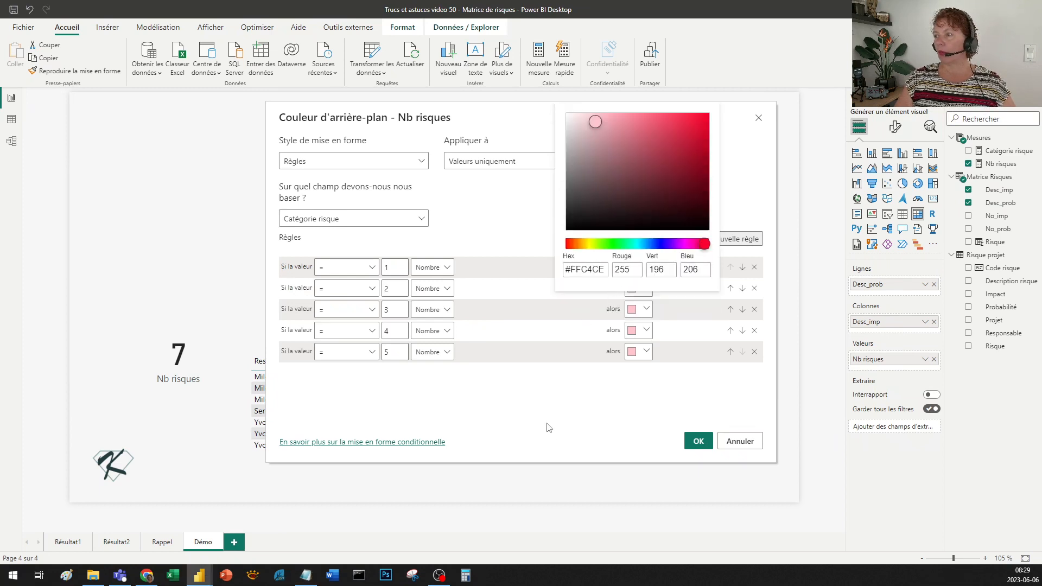
{"action": "left_click", "coordinate": [643, 290]}
{"action": "left_click", "coordinate": [589, 282]}
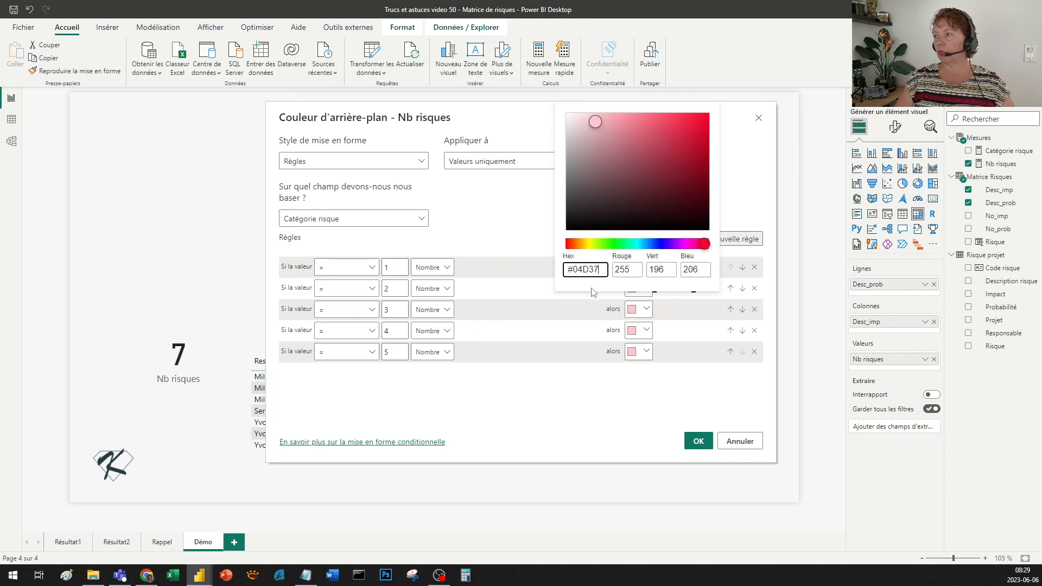
{"action": "left_click", "coordinate": [585, 270]}
{"action": "type", "text": "#04D3"}
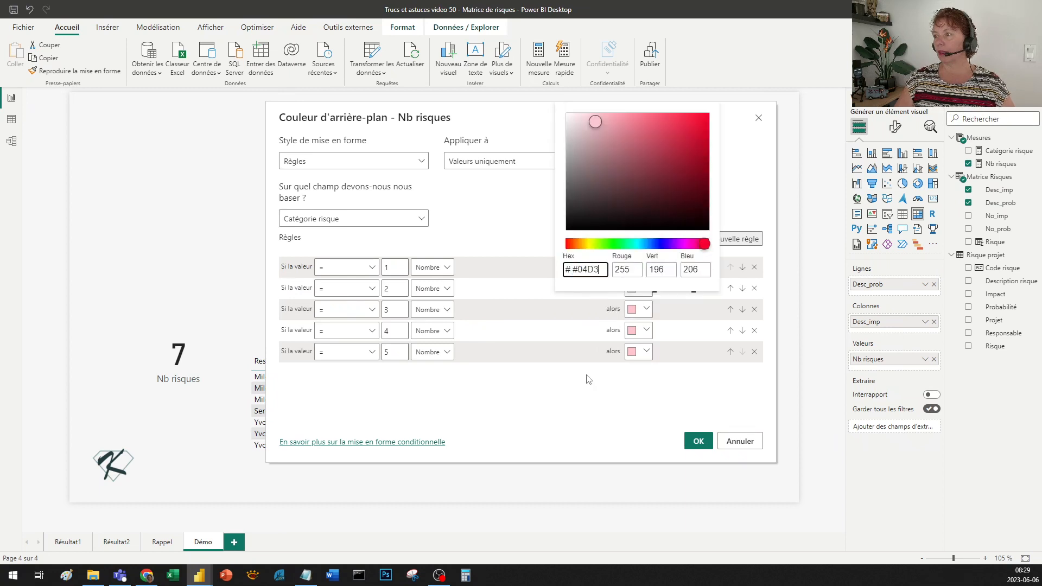
{"action": "left_click_drag", "start_coordinate": [601, 271], "coordinate": [549, 275]}
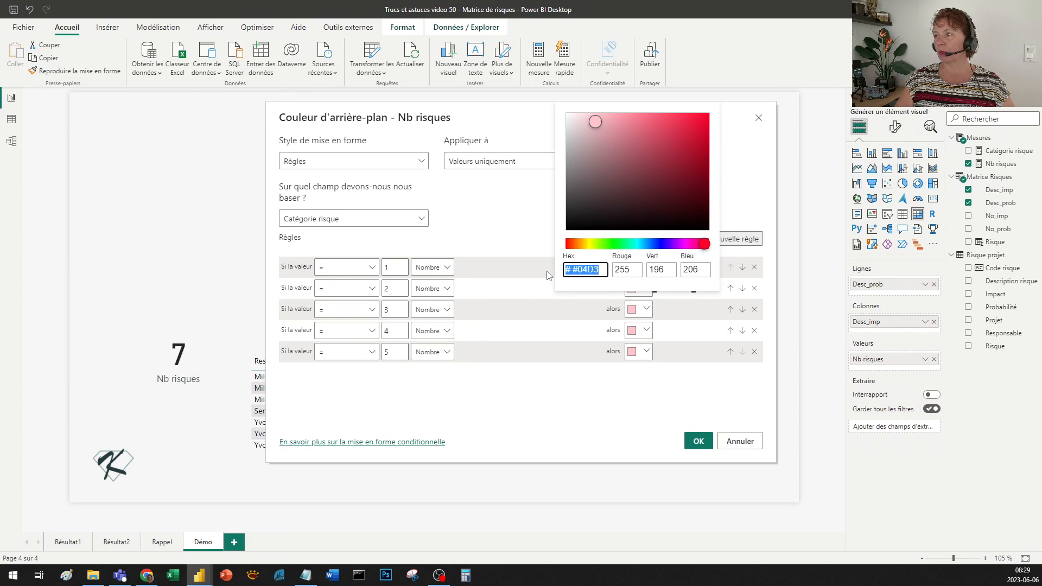
{"action": "key", "text": "BackSpace"}
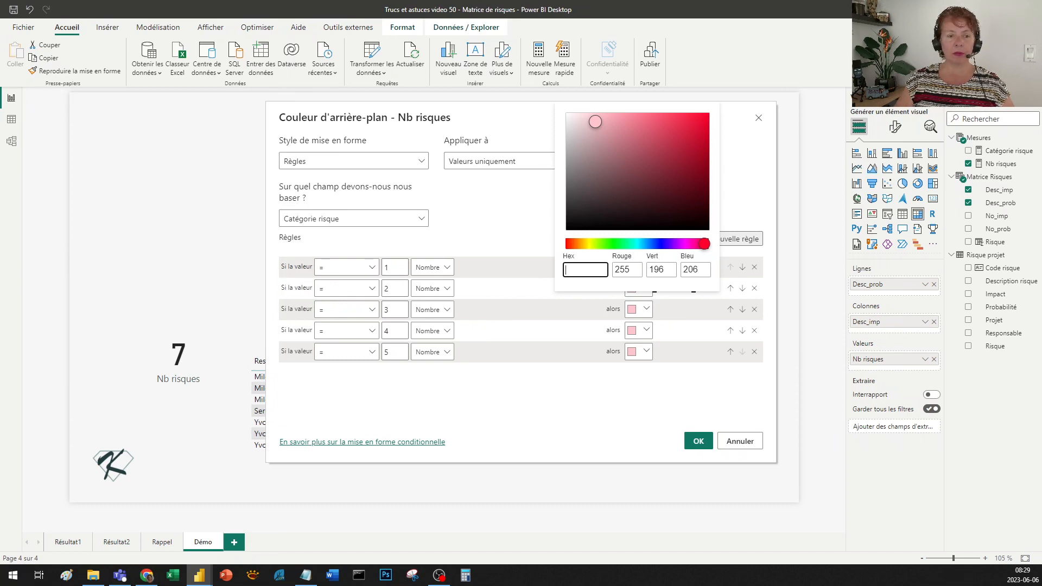
- Copy the second hex code again from the notepad window and set the rule for value 2 to #04D37E
{"action": "key", "text": "alt+Tab"}
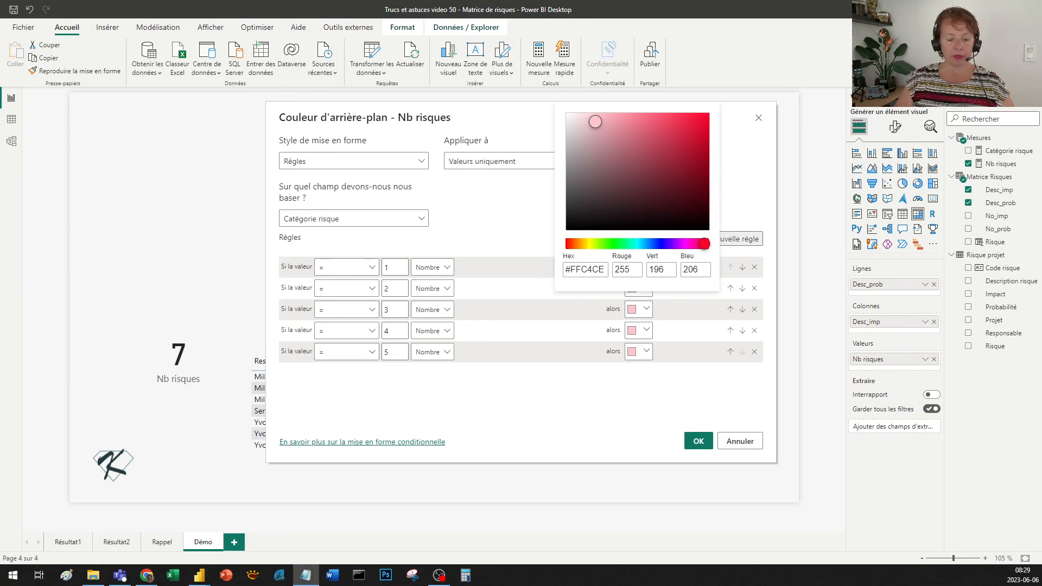
{"action": "key", "text": "alt+Tab"}
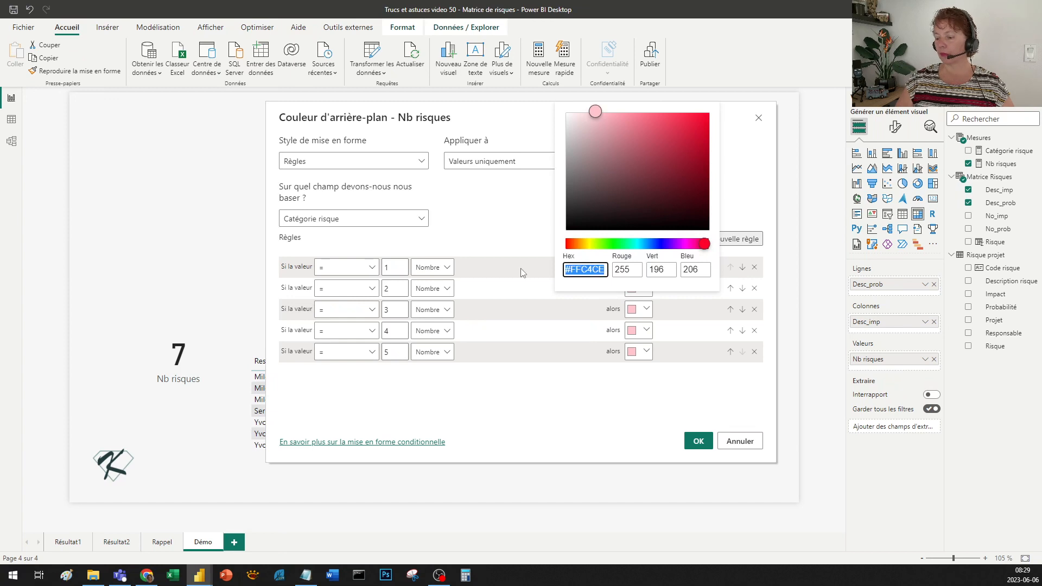
{"action": "type", "text": "#04D37E"}
{"action": "left_click", "coordinate": [584, 399]}
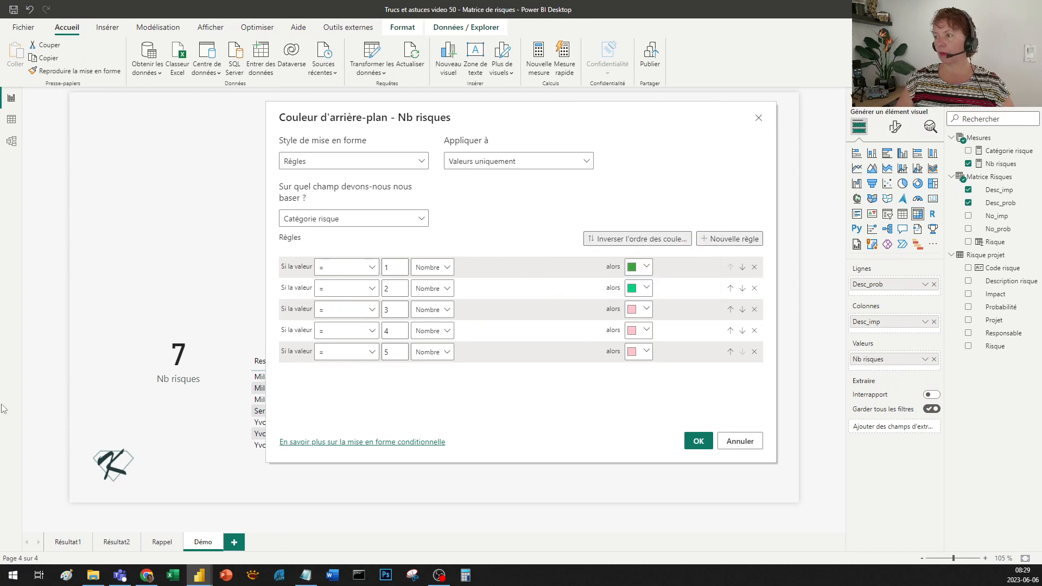
- Set the rule for value 3 to a custom pale yellow, using the hex code from the notepad window
{"action": "key", "text": "alt+Tab"}
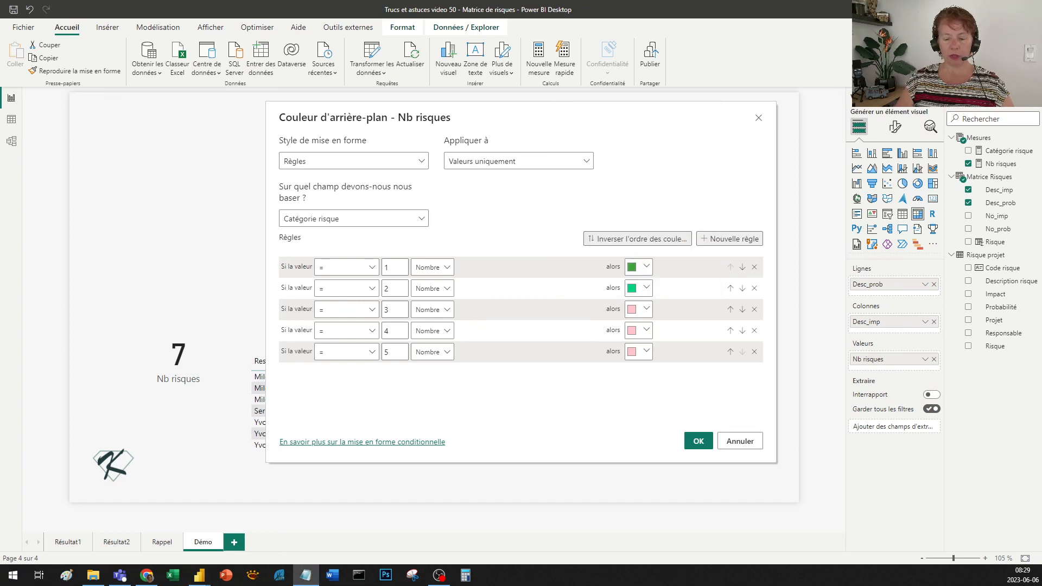
{"action": "left_click", "coordinate": [647, 309]}
{"action": "left_click", "coordinate": [591, 282]}
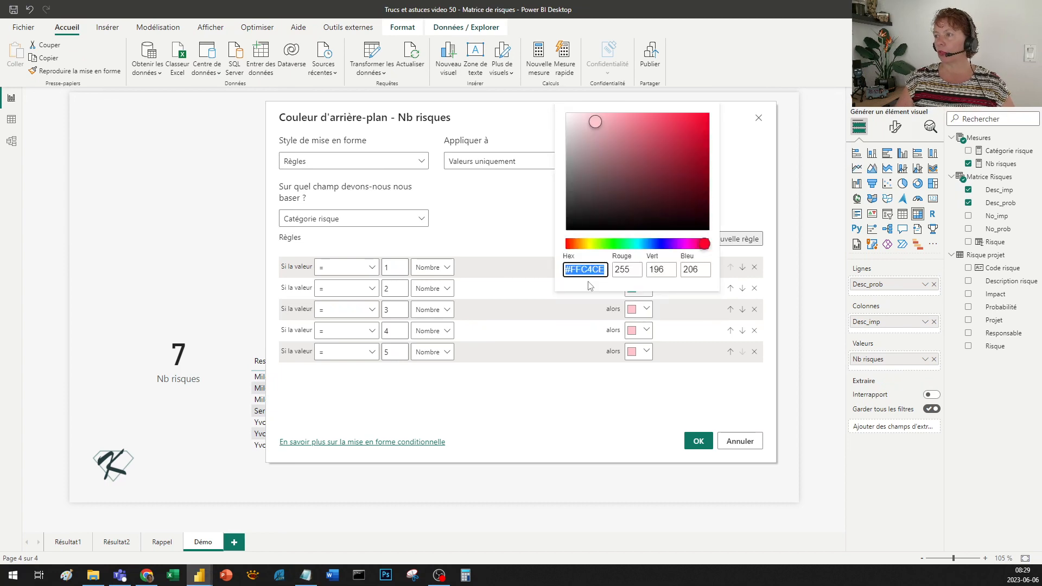
{"action": "key", "text": "ctrl+v"}
{"action": "left_click", "coordinate": [581, 411]}
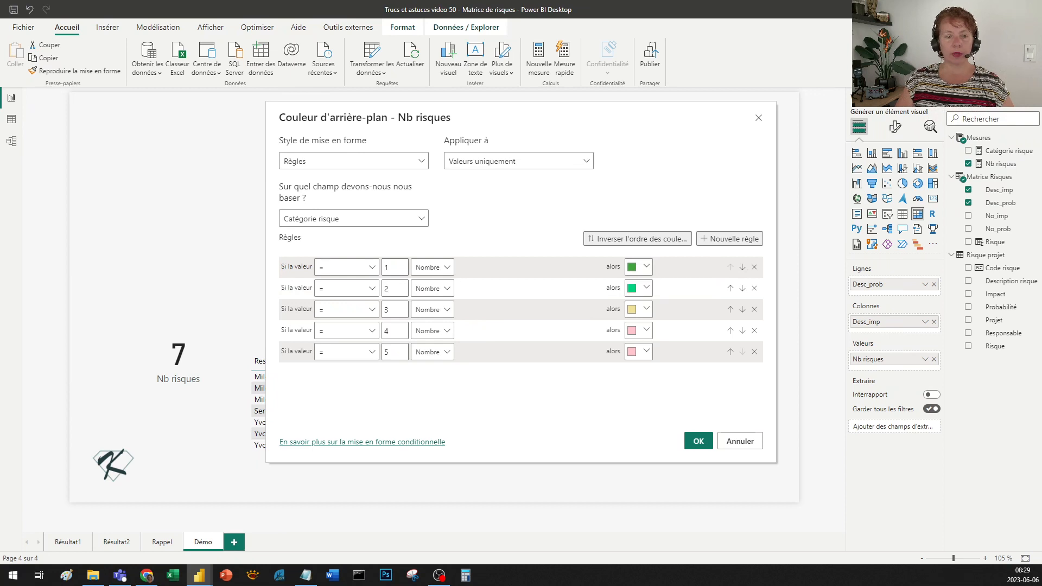
- Set the rule for value 4 to a custom orange, using the hex code from the notepad window
{"action": "key", "text": "alt+Tab"}
{"action": "left_click", "coordinate": [638, 331]}
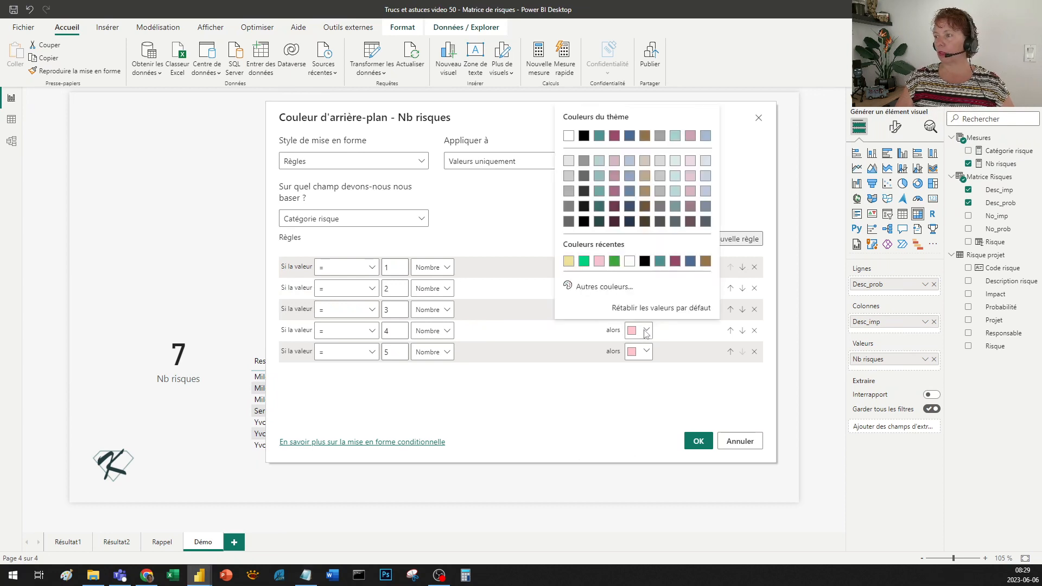
{"action": "left_click", "coordinate": [588, 289]}
{"action": "key", "text": "ctrl+v"}
{"action": "left_click", "coordinate": [537, 426]}
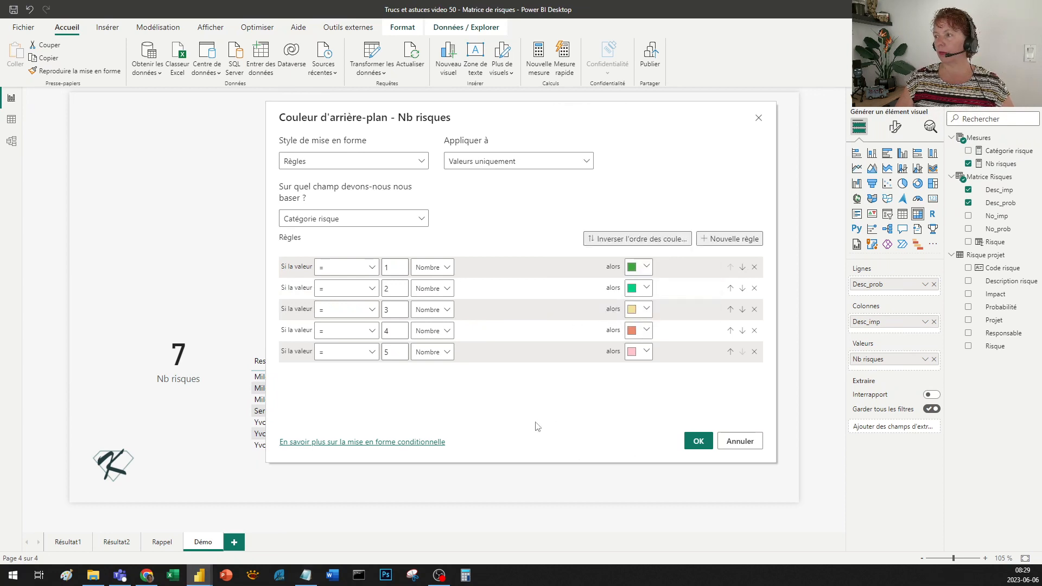
- Set the rule for value 5 to a custom red from the notepad window's hex code and apply the background color formatting
{"action": "key", "text": "alt+Tab"}
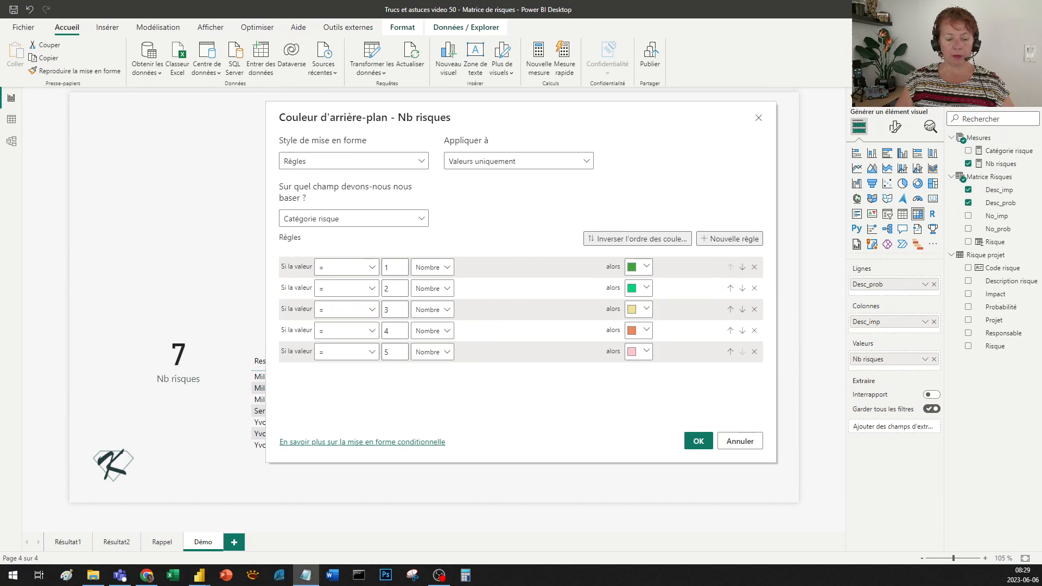
{"action": "left_click", "coordinate": [645, 351]}
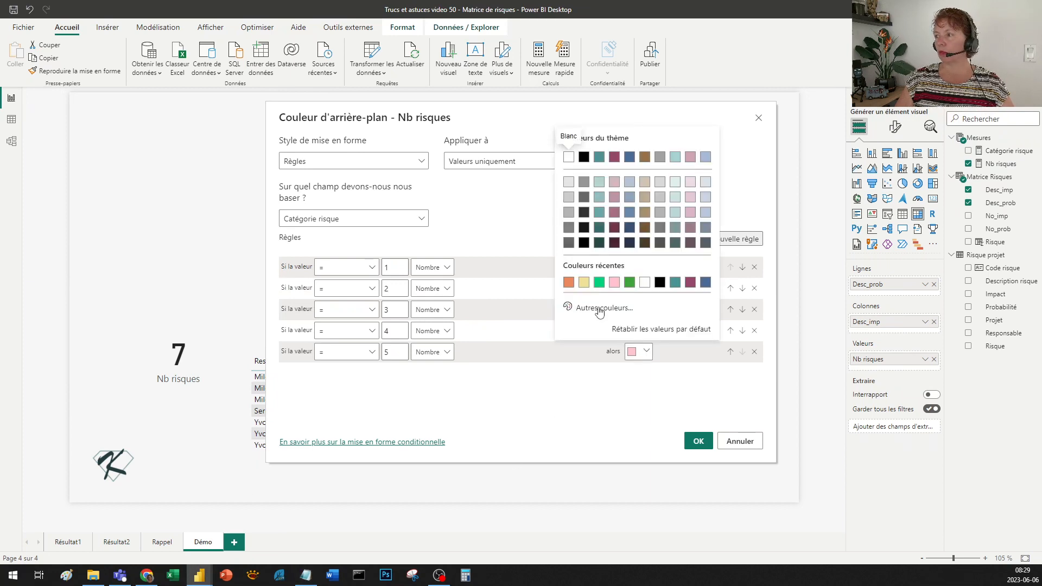
{"action": "left_click", "coordinate": [600, 310]}
{"action": "key", "text": "ctrl+v"}
{"action": "left_click", "coordinate": [586, 384]}
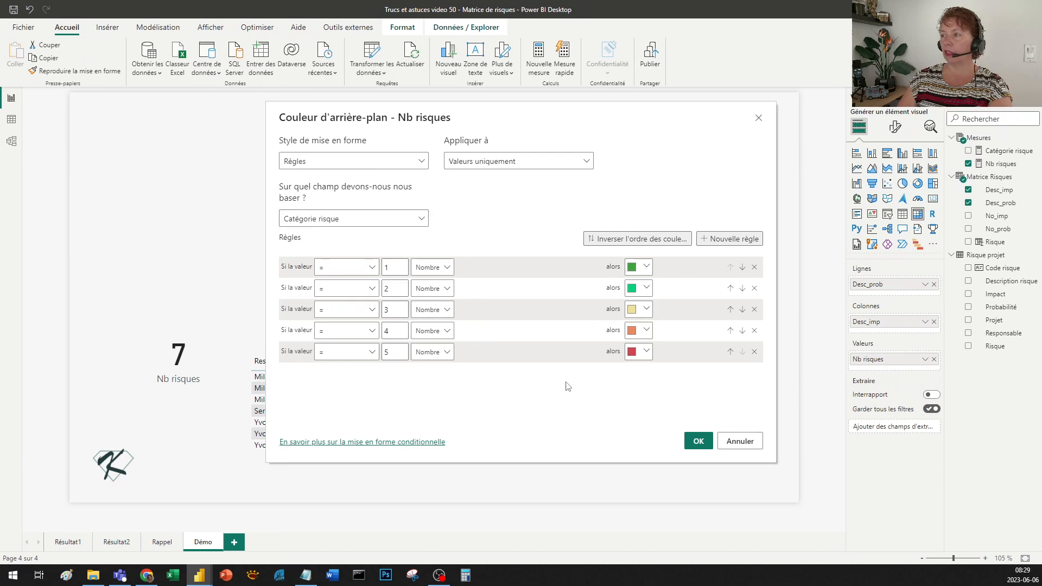
{"action": "left_click", "coordinate": [698, 442]}
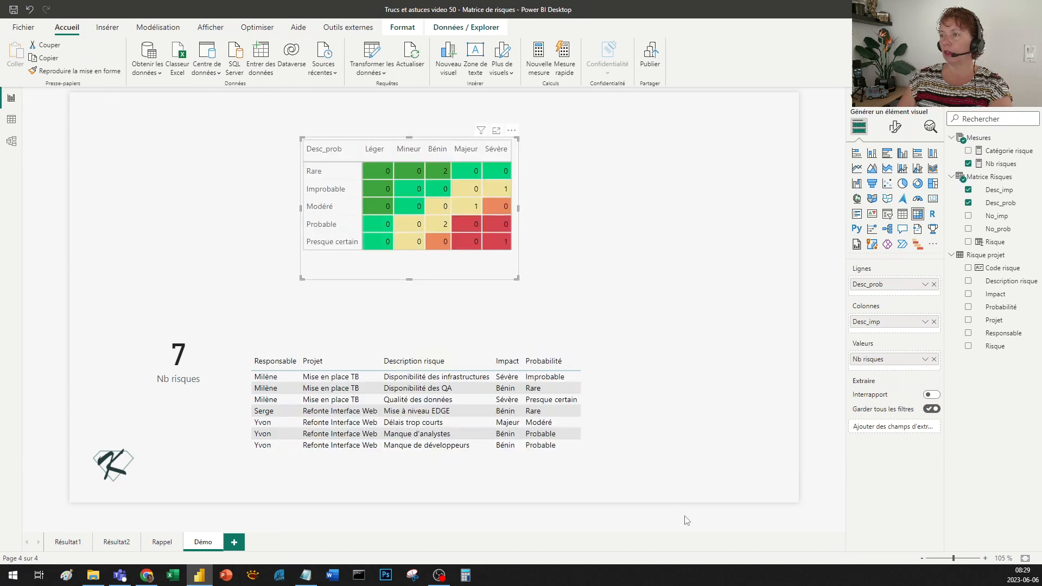
- Check the matrix filtering with the Probable/Bénin, Modéré/Majeur, Improbable/Sévère and Rare/Léger cells, then clear the selection
{"action": "left_click", "coordinate": [178, 226]}
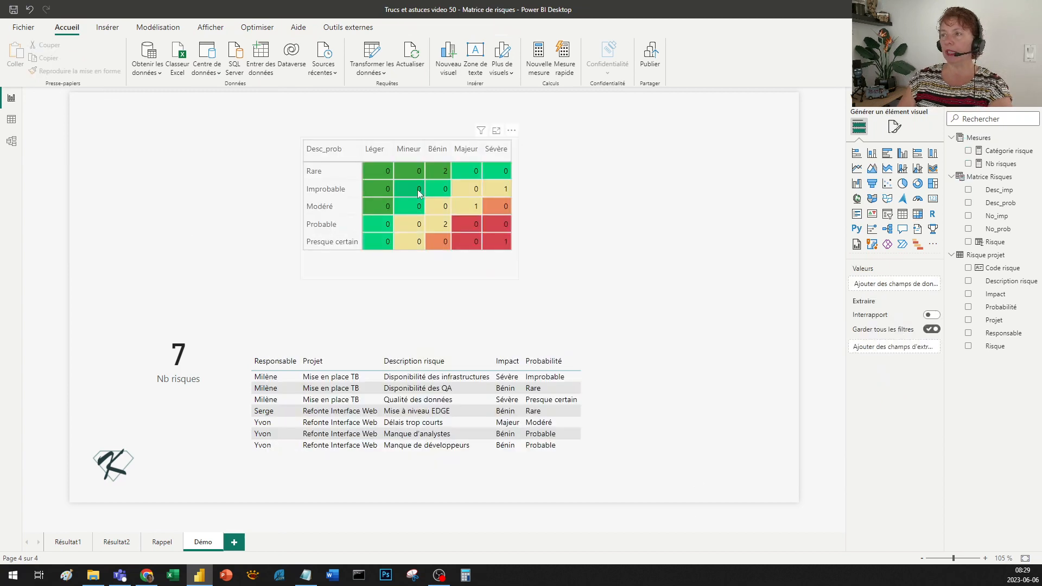
{"action": "left_click", "coordinate": [442, 225]}
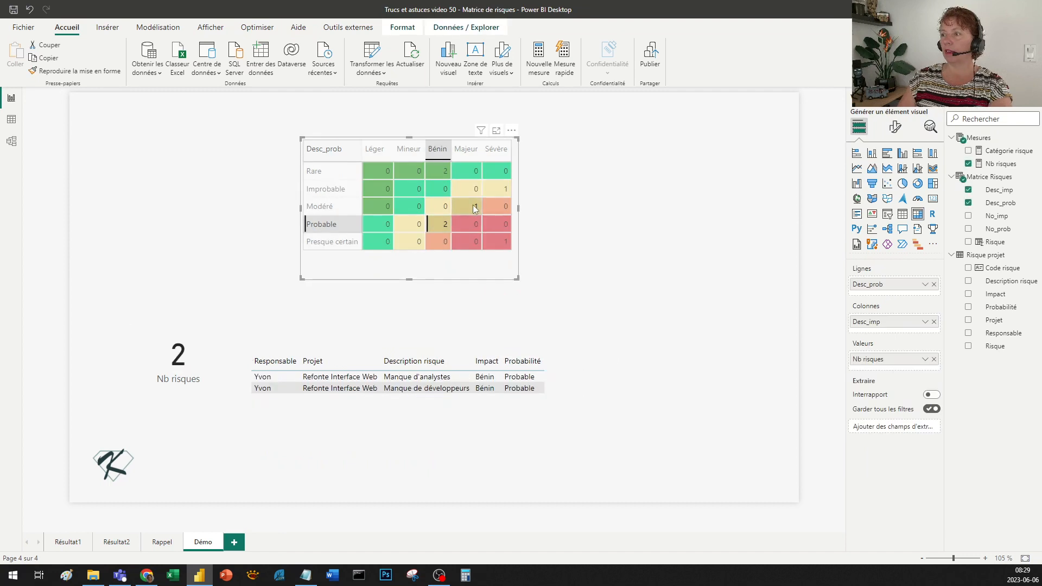
{"action": "left_click", "coordinate": [474, 209]}
{"action": "left_click", "coordinate": [498, 189]}
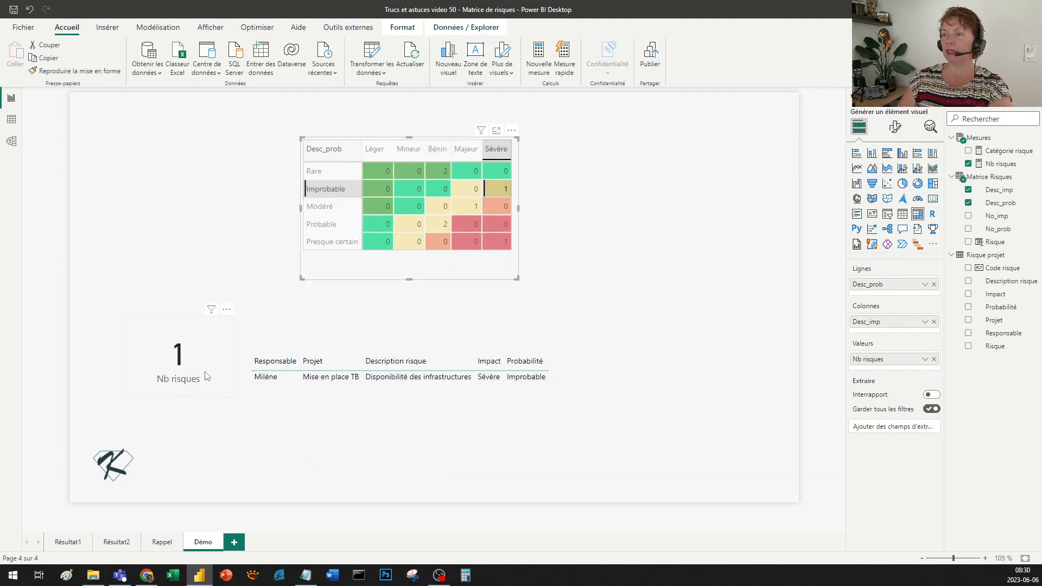
{"action": "left_click", "coordinate": [375, 169]}
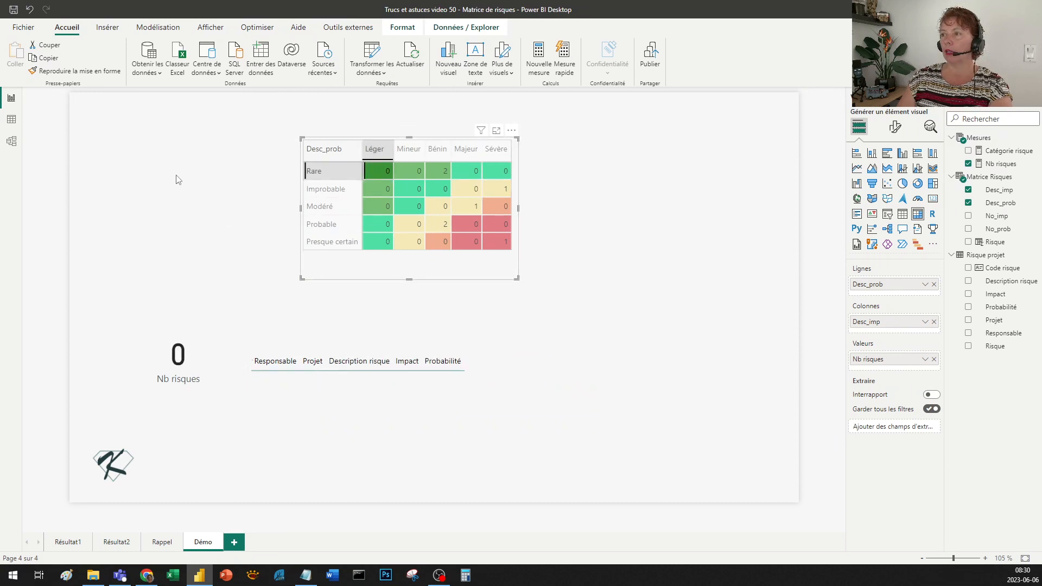
{"action": "left_click", "coordinate": [346, 170]}
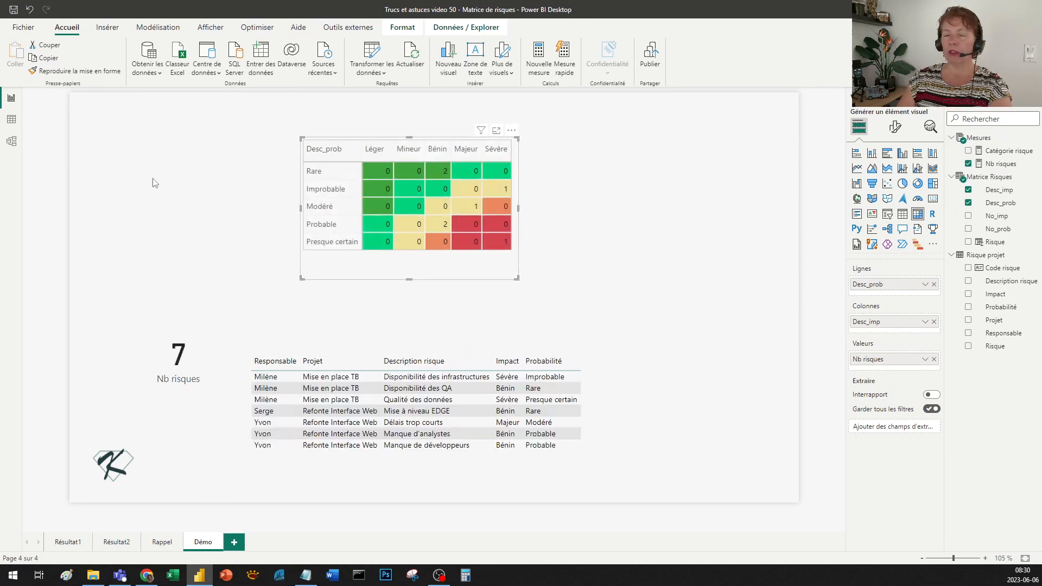